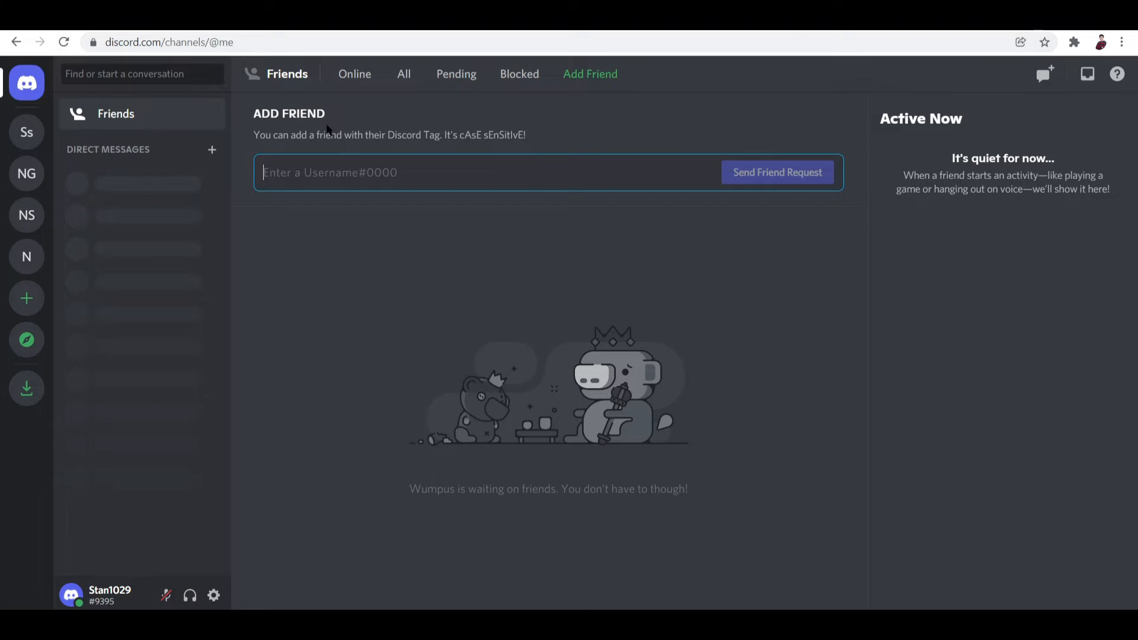
Step: Create a new server for a club or community and name it "nft TUTOR"
{"action": "left_click", "coordinate": [26, 297]}
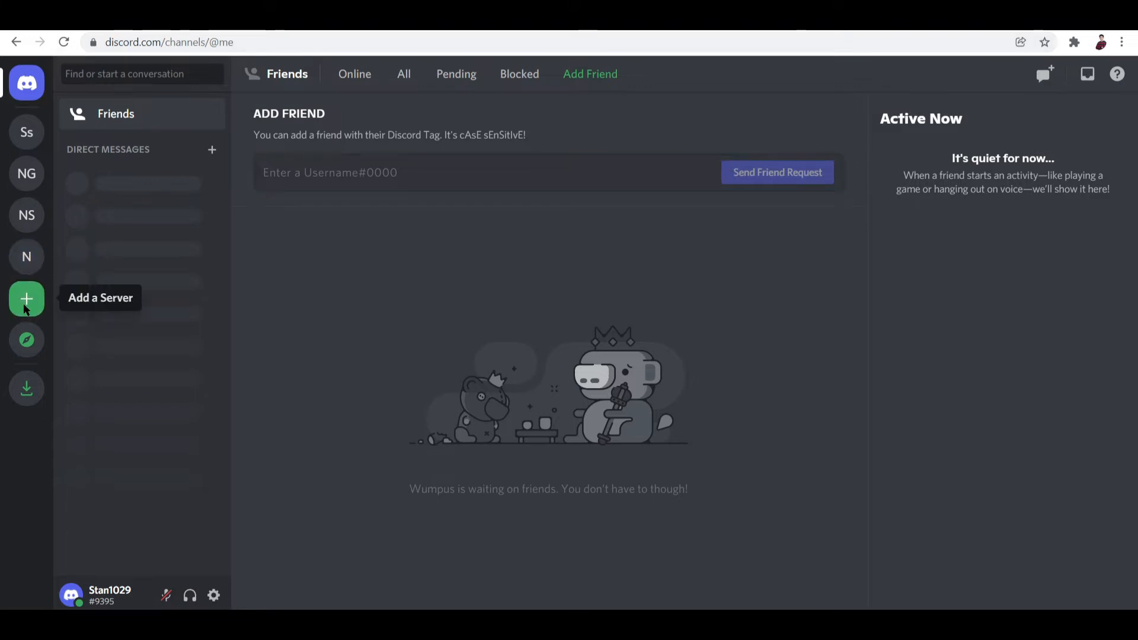
{"action": "left_click", "coordinate": [541, 244]}
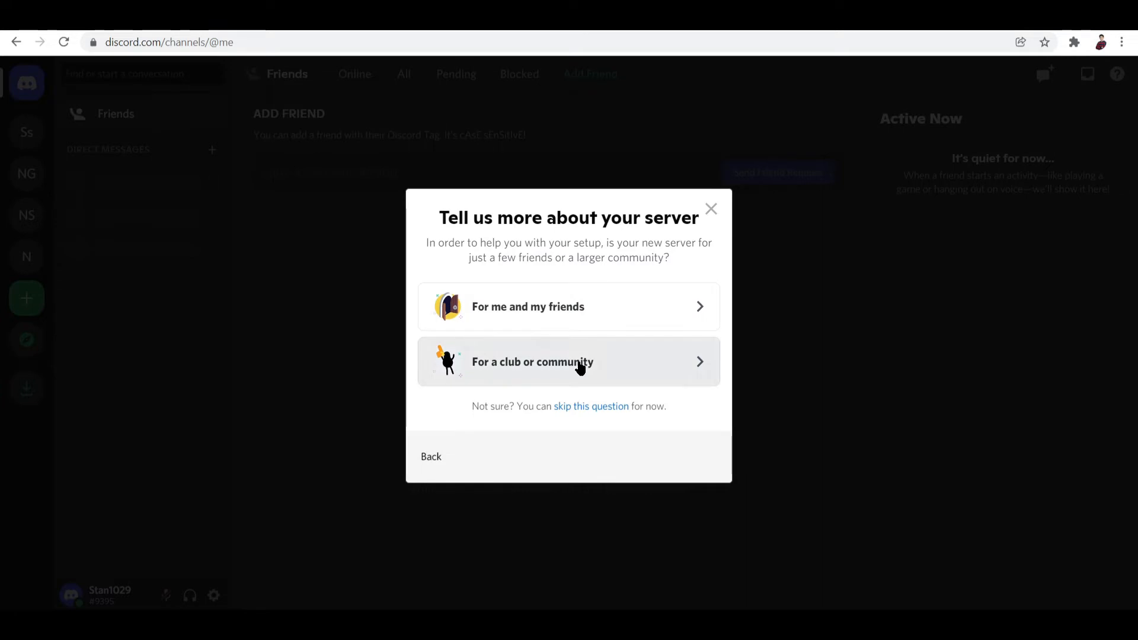
{"action": "left_click", "coordinate": [579, 367]}
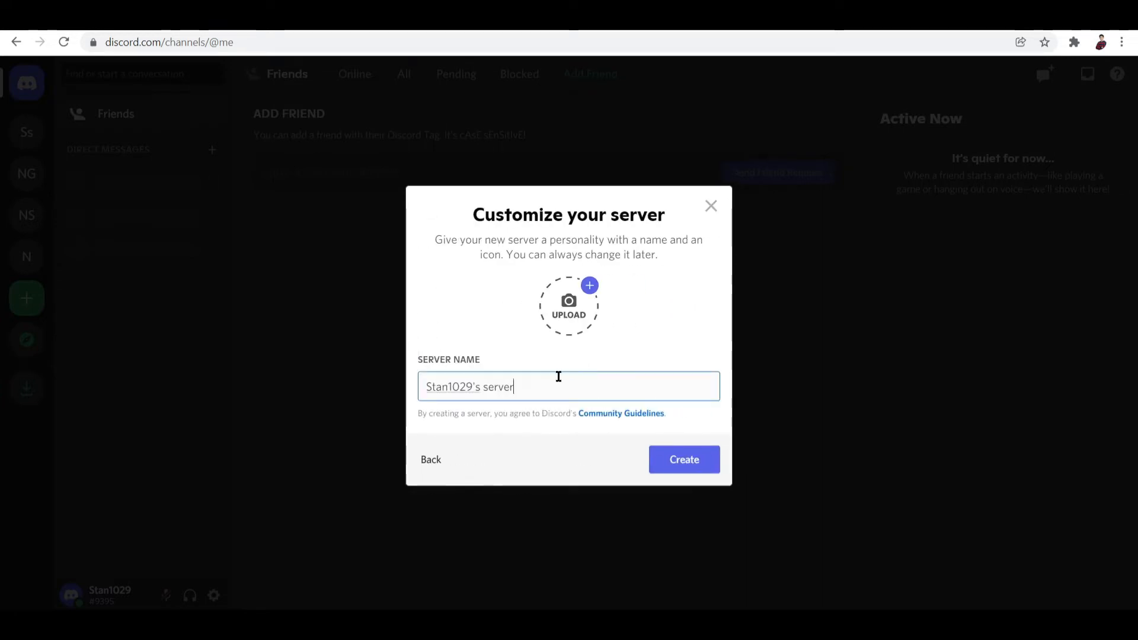
{"action": "key", "text": "ctrl+a"}
{"action": "key", "text": "BackSpace"}
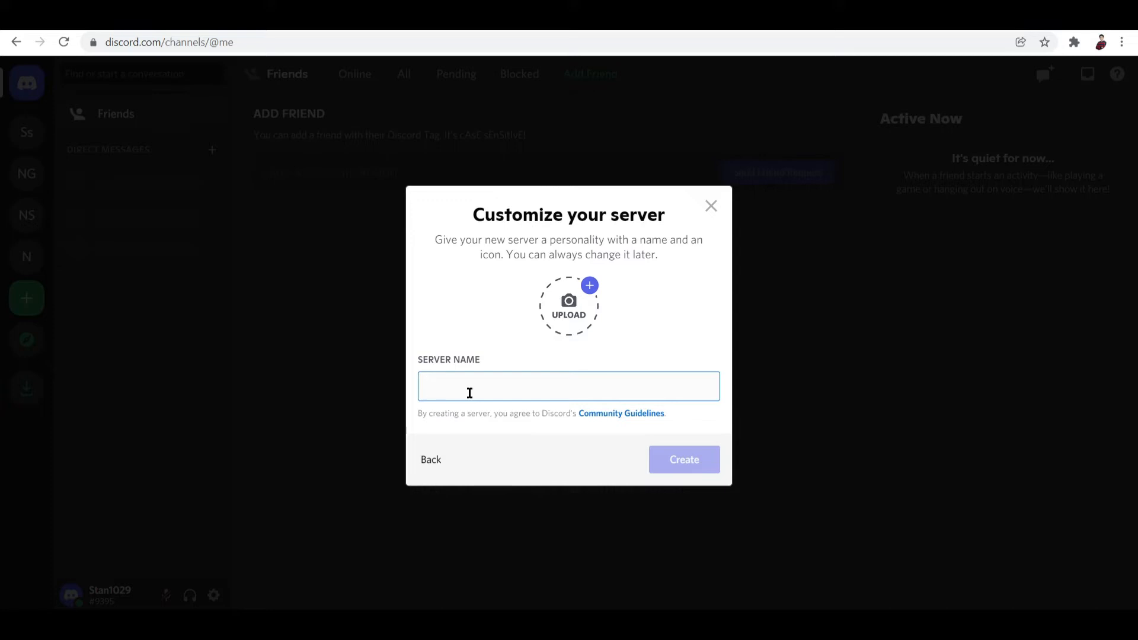
{"action": "type", "text": "nf"}
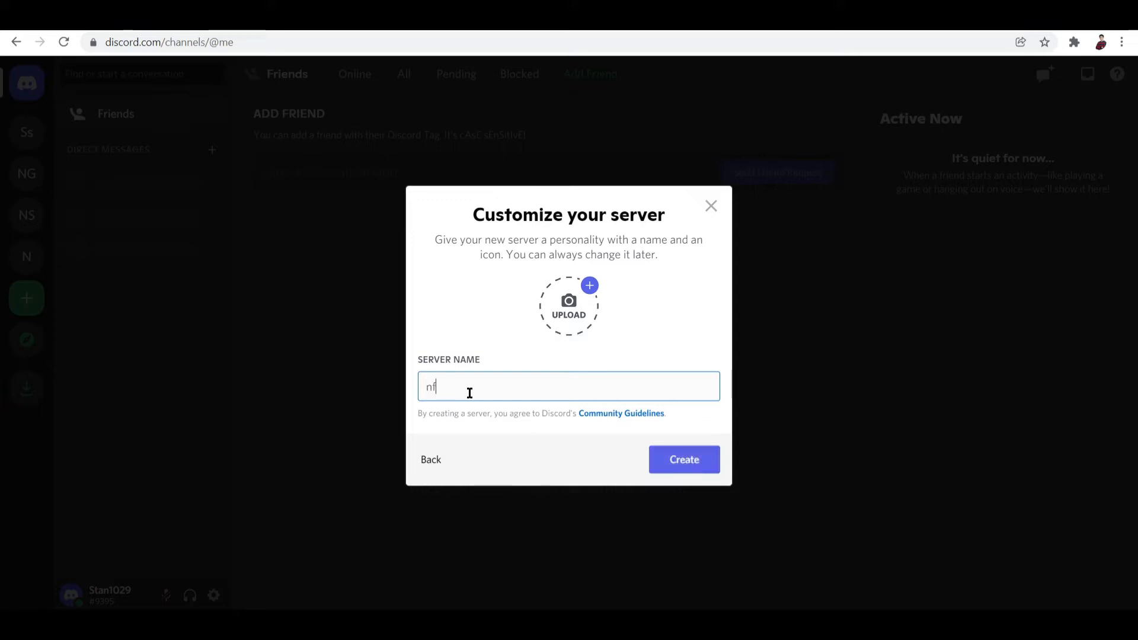
{"action": "type", "text": "t TUTOR"}
{"action": "left_click", "coordinate": [660, 458]}
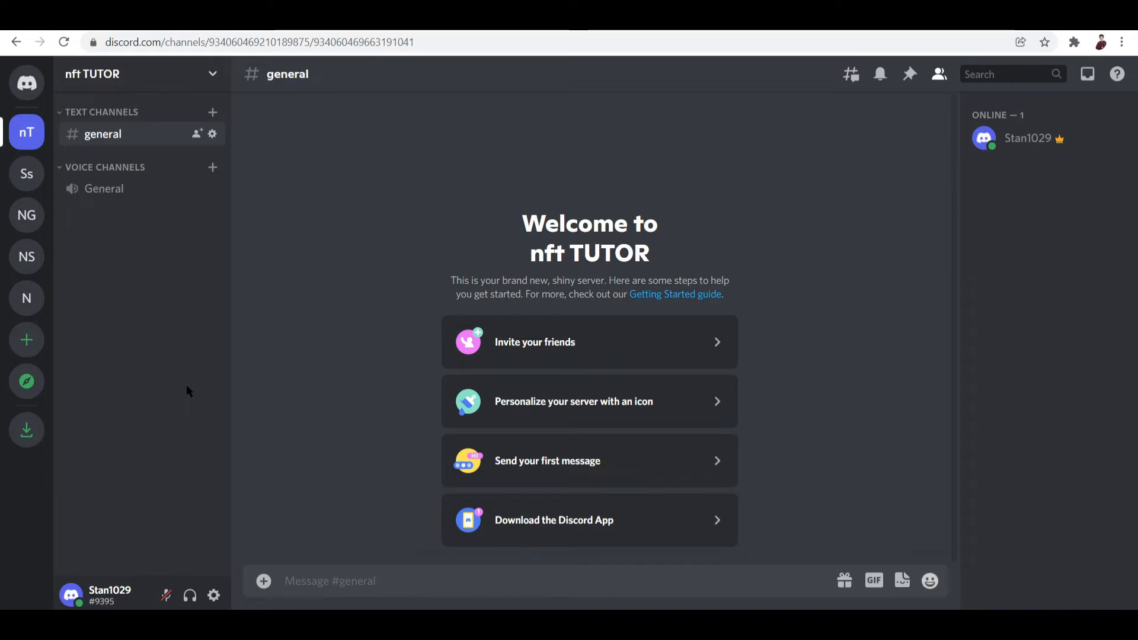
Step: Create a non-private category named "Information" in the nft TUTOR server
{"action": "right_click", "coordinate": [177, 326]}
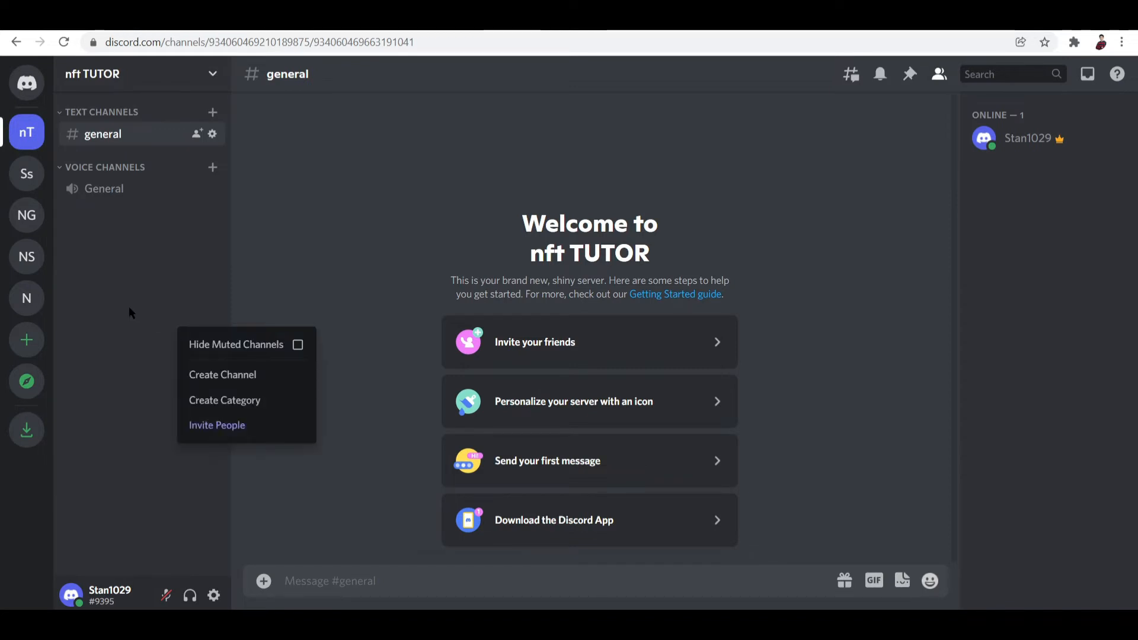
{"action": "left_click", "coordinate": [214, 400]}
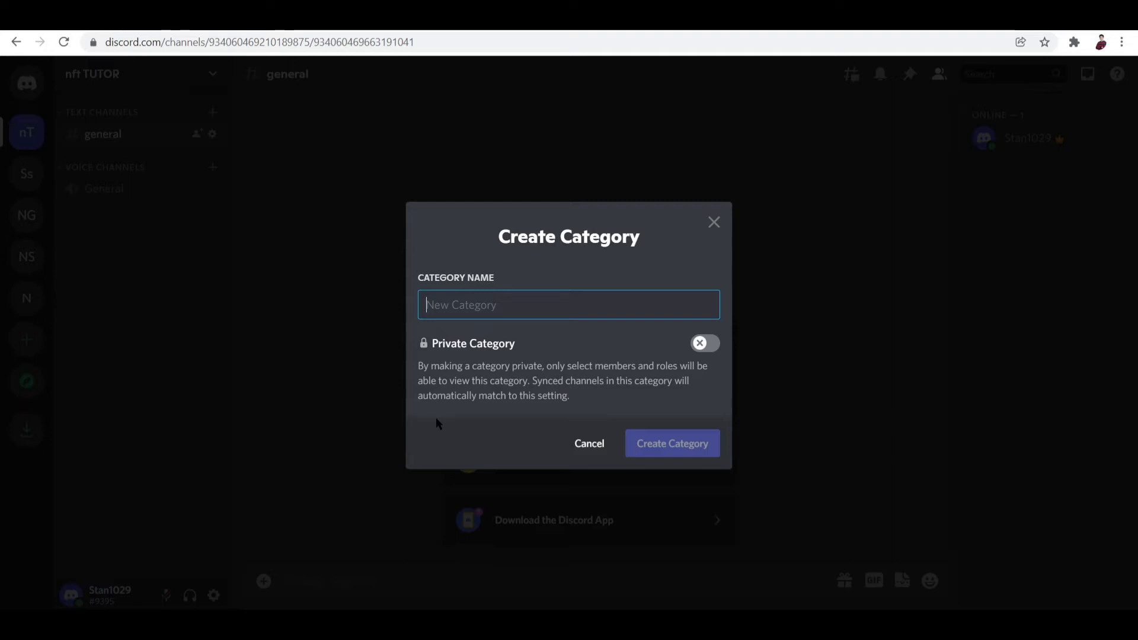
{"action": "type", "text": "iNFOR"}
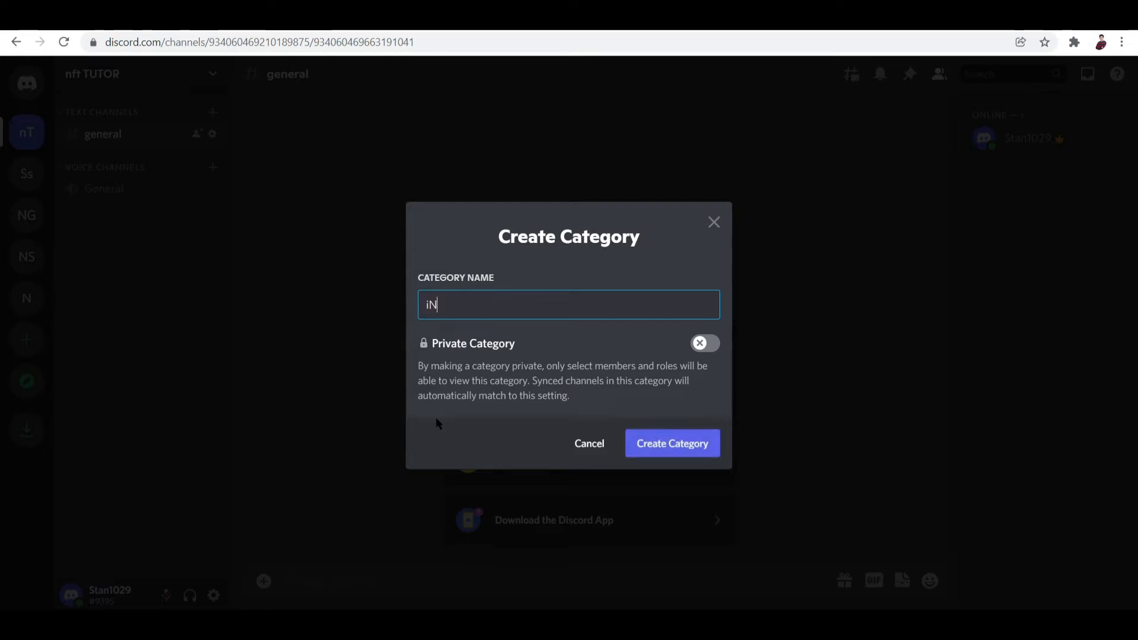
{"action": "key", "text": "BackSpace"}
{"action": "key", "text": "BackSpace"}
{"action": "key", "text": "BackSpace"}
{"action": "key", "text": "BackSpace"}
{"action": "key", "text": "BackSpace"}
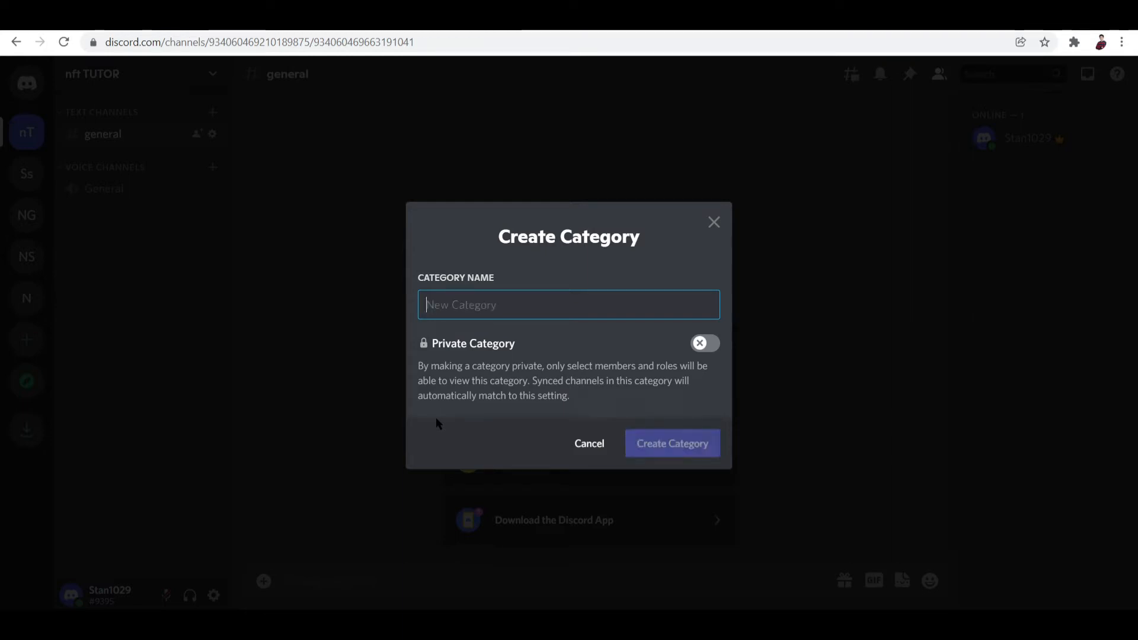
{"action": "type", "text": "Informa"}
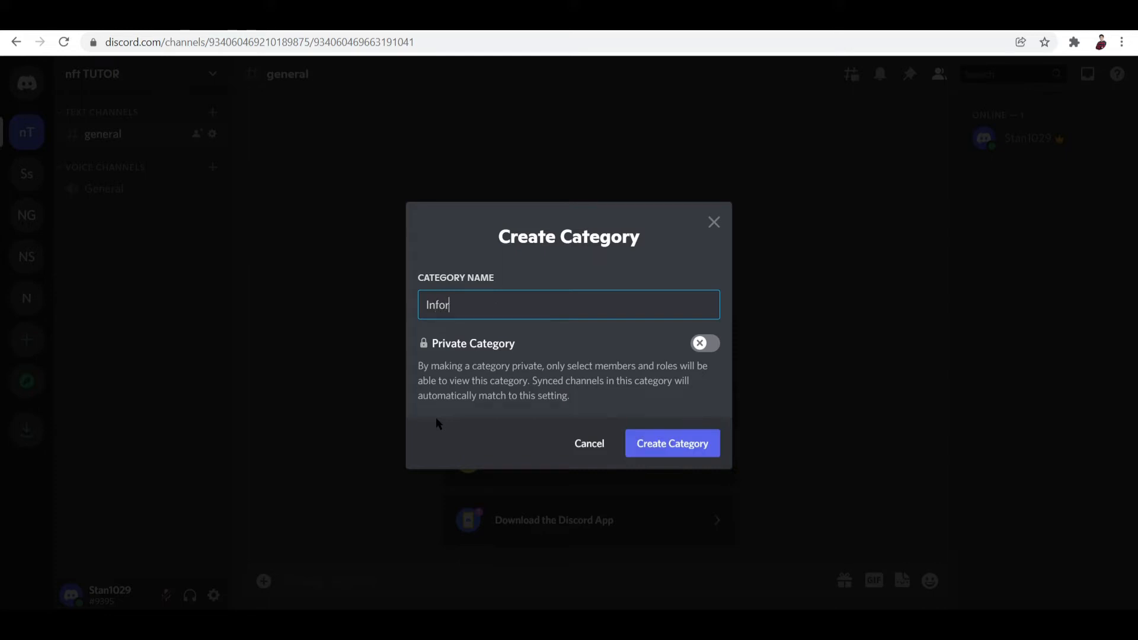
{"action": "type", "text": "tion"}
{"action": "left_click", "coordinate": [683, 449]}
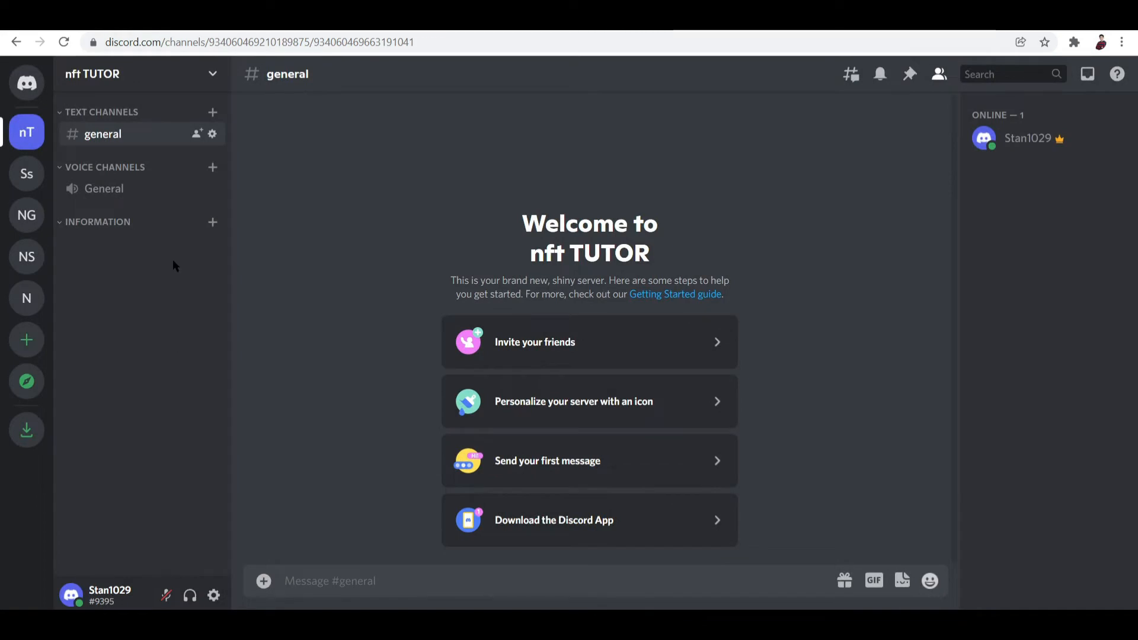
Step: Add a text channel named "announcements" to the Information category
{"action": "left_click", "coordinate": [212, 223]}
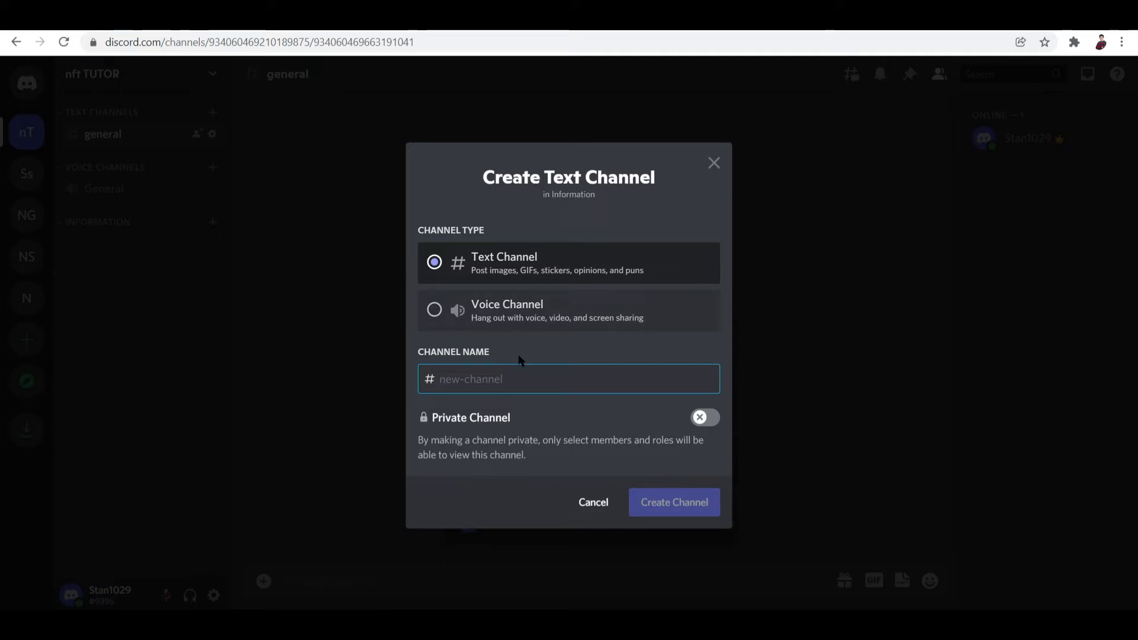
{"action": "type", "text": "ann"}
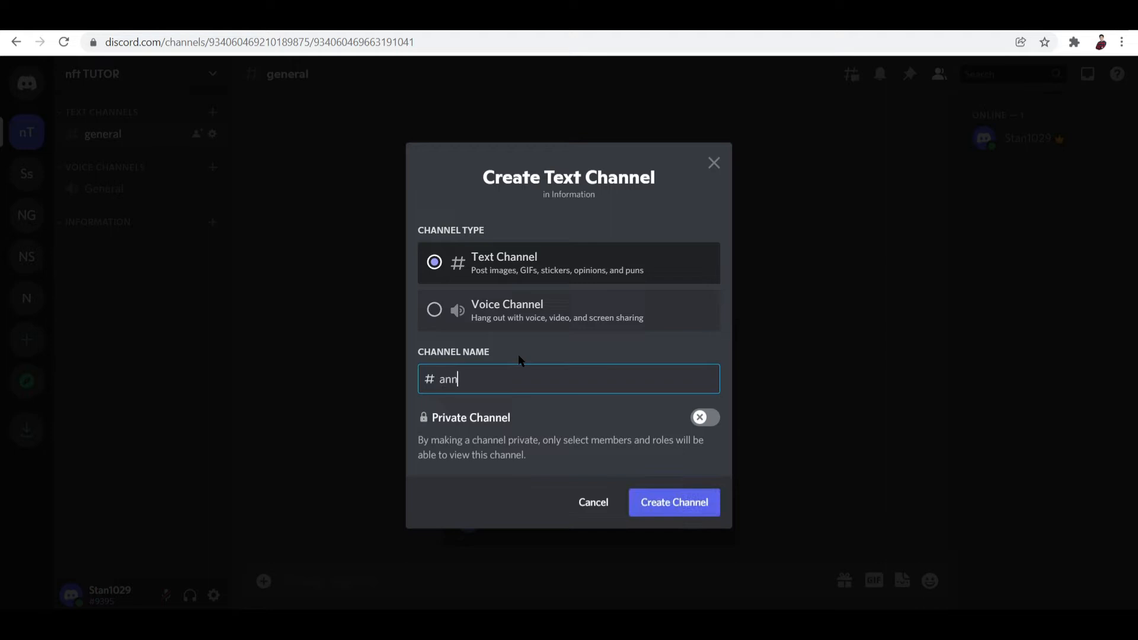
{"action": "type", "text": "ou"}
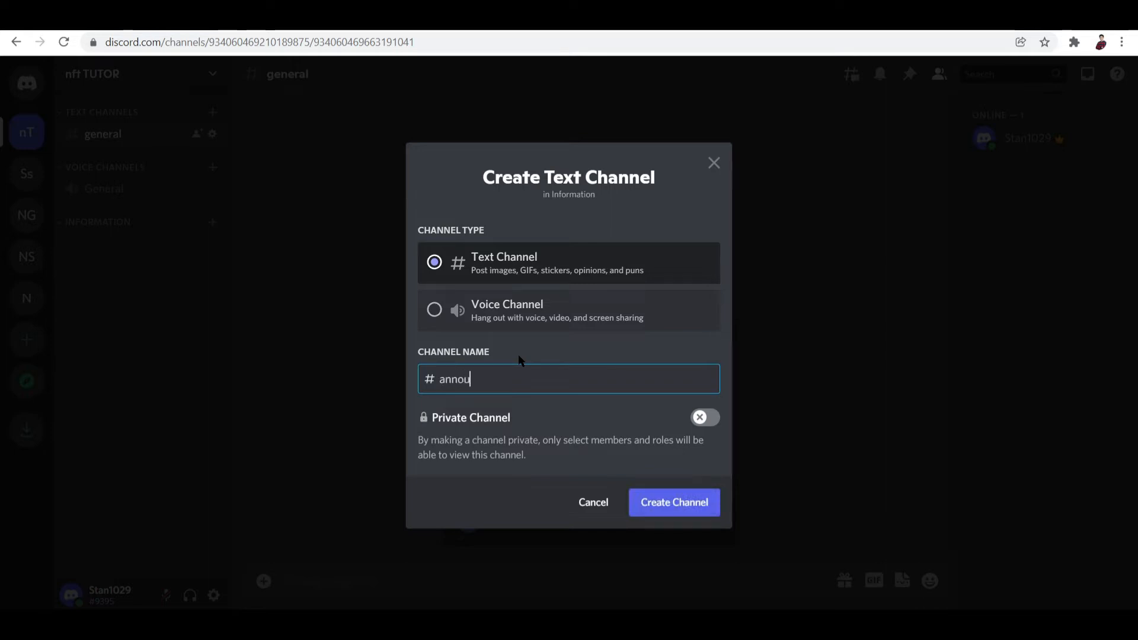
{"action": "type", "text": "ncements"}
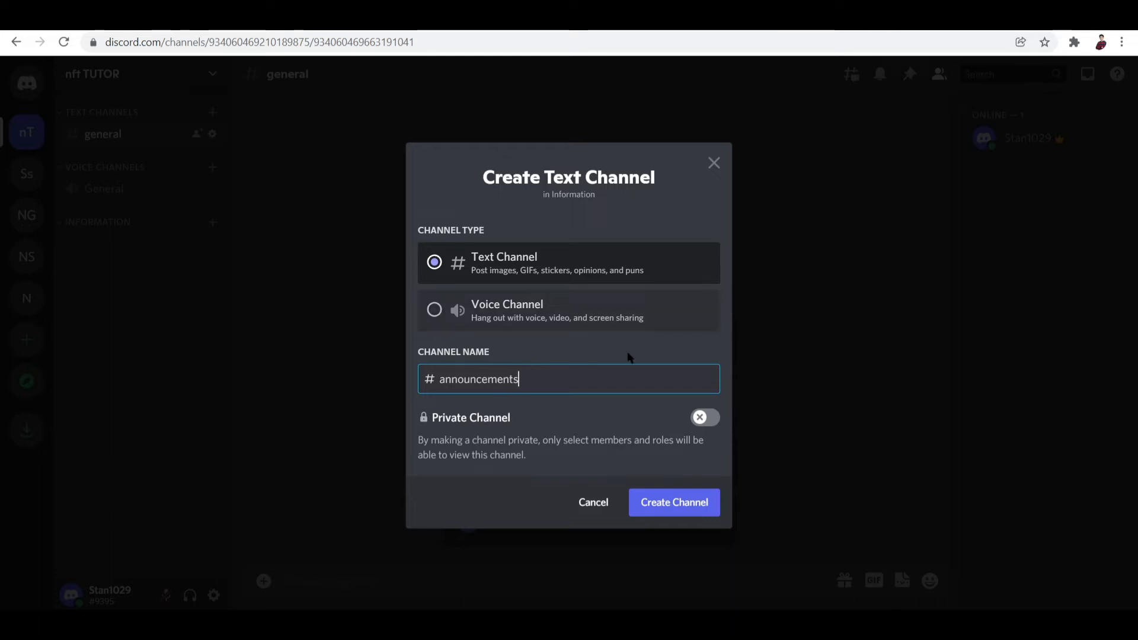
{"action": "left_click", "coordinate": [643, 502]}
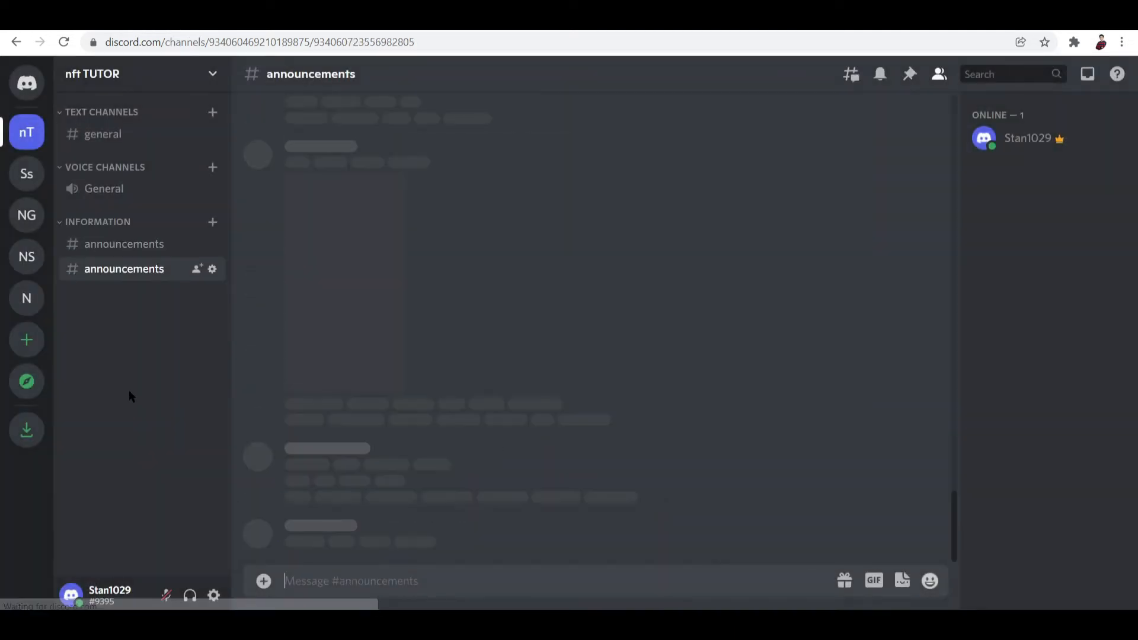
Step: Delete the duplicate announcements channel, the second one in the Information category
{"action": "left_click", "coordinate": [212, 269]}
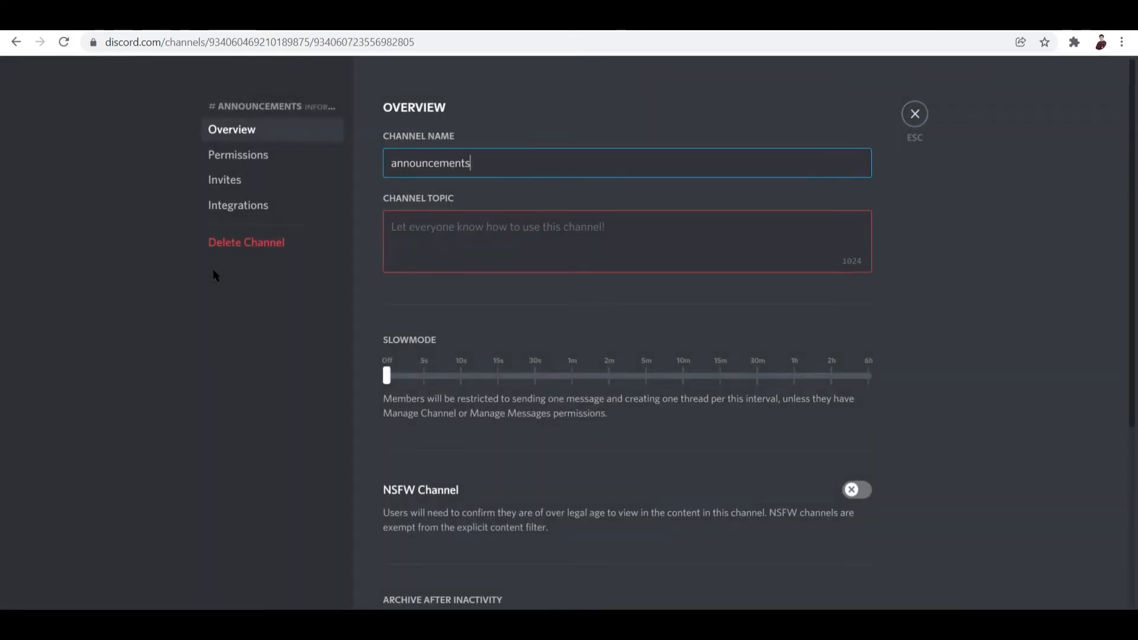
{"action": "left_click", "coordinate": [227, 252]}
{"action": "left_click", "coordinate": [689, 389]}
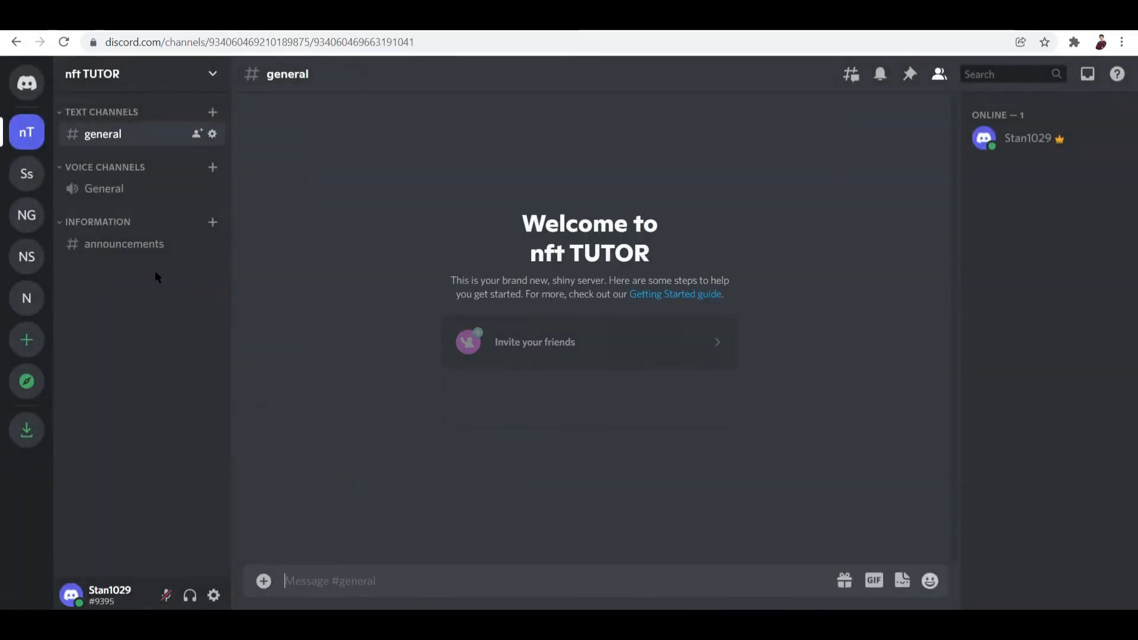
Step: Add a text channel named "roadmap" to the Information category
{"action": "left_click", "coordinate": [213, 224]}
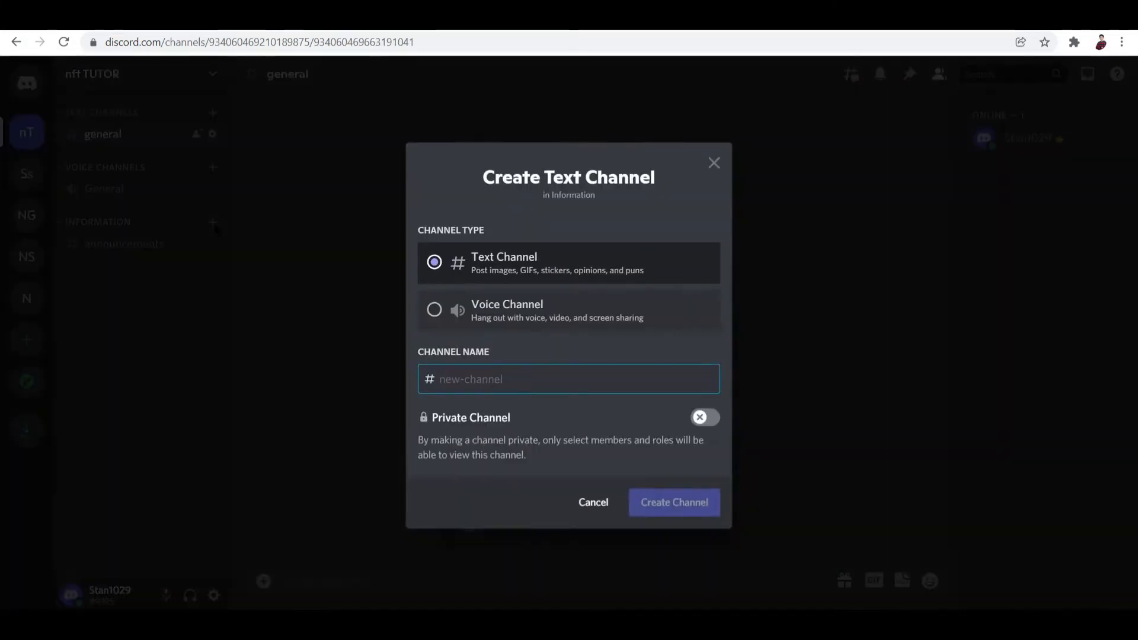
{"action": "type", "text": "roa"}
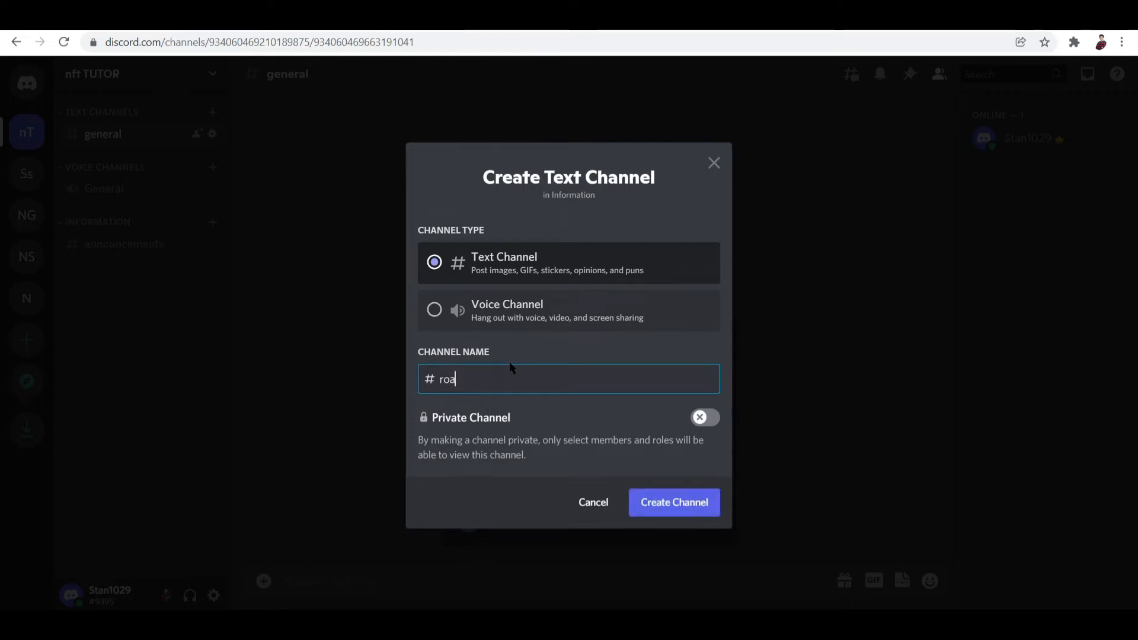
{"action": "type", "text": "d"}
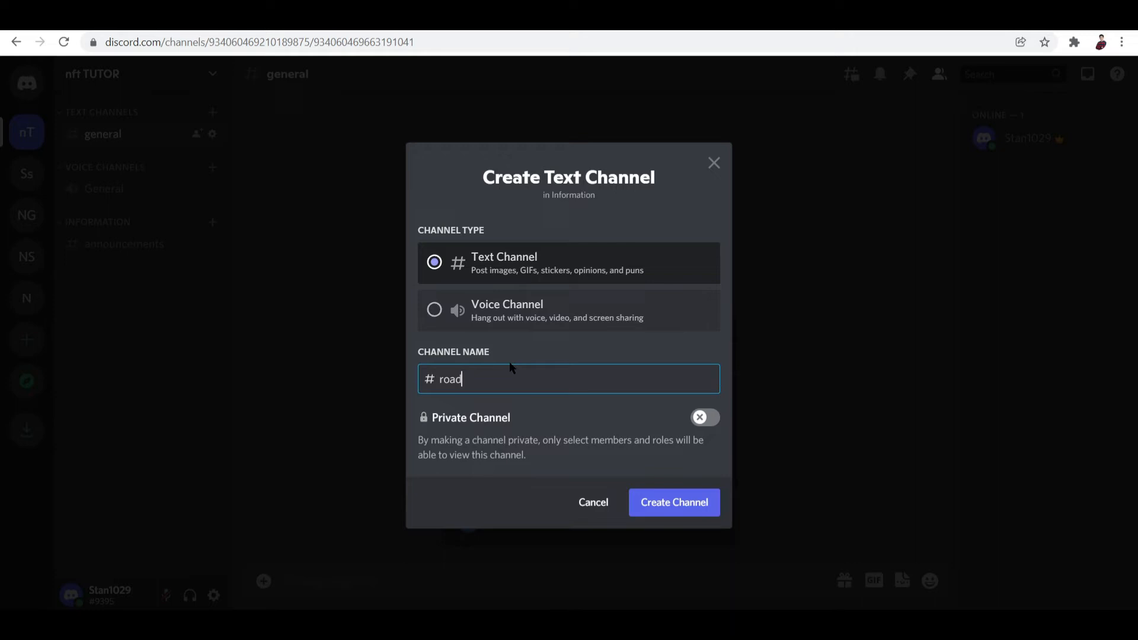
{"action": "type", "text": "map"}
{"action": "left_click", "coordinate": [689, 503]}
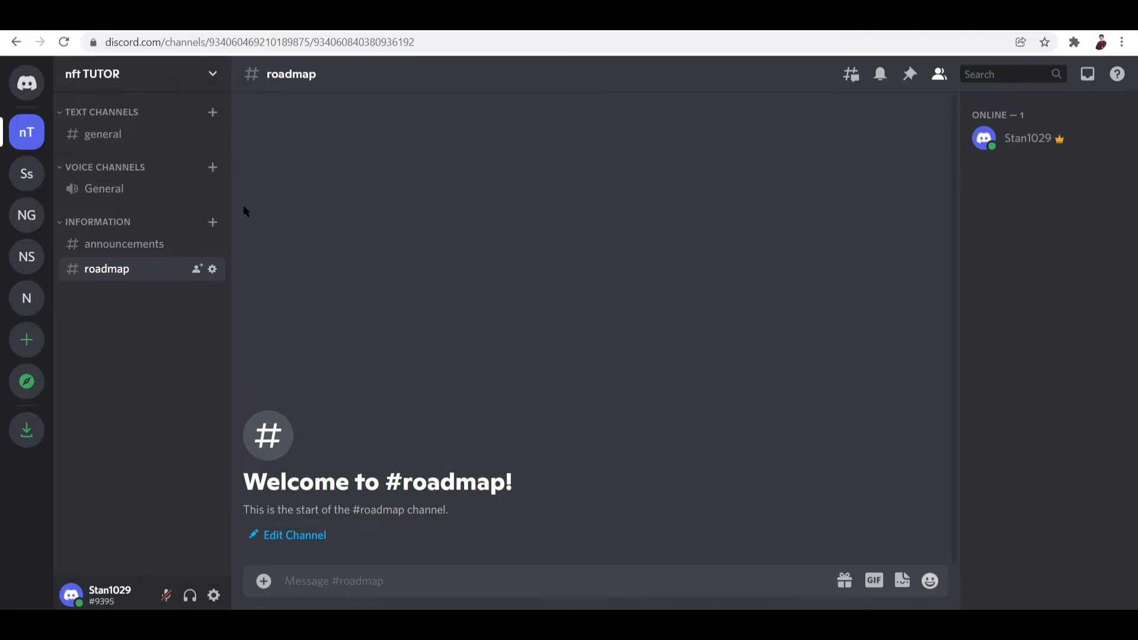
Step: Add a text channel named "official-links" to the Information category
{"action": "left_click", "coordinate": [214, 224]}
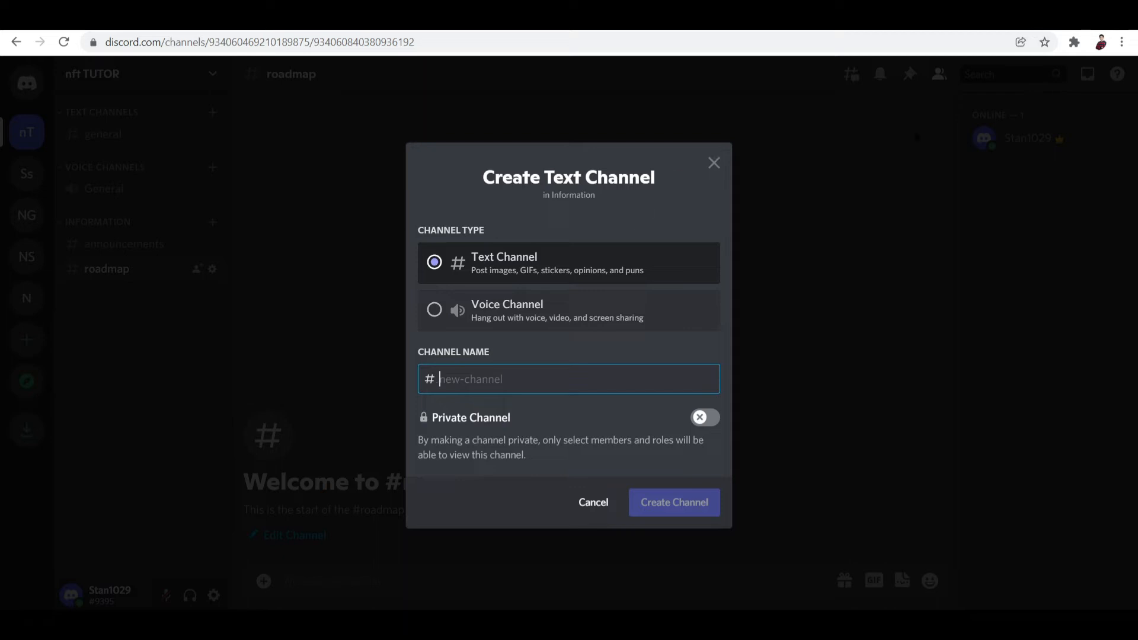
{"action": "type", "text": "o"}
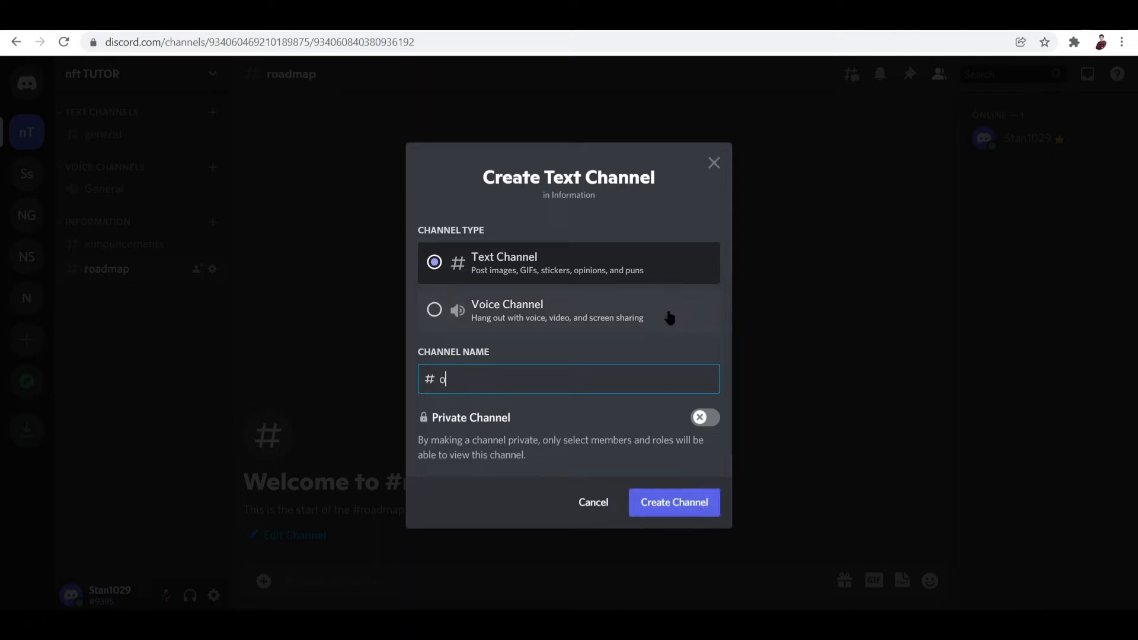
{"action": "type", "text": "fficial-"}
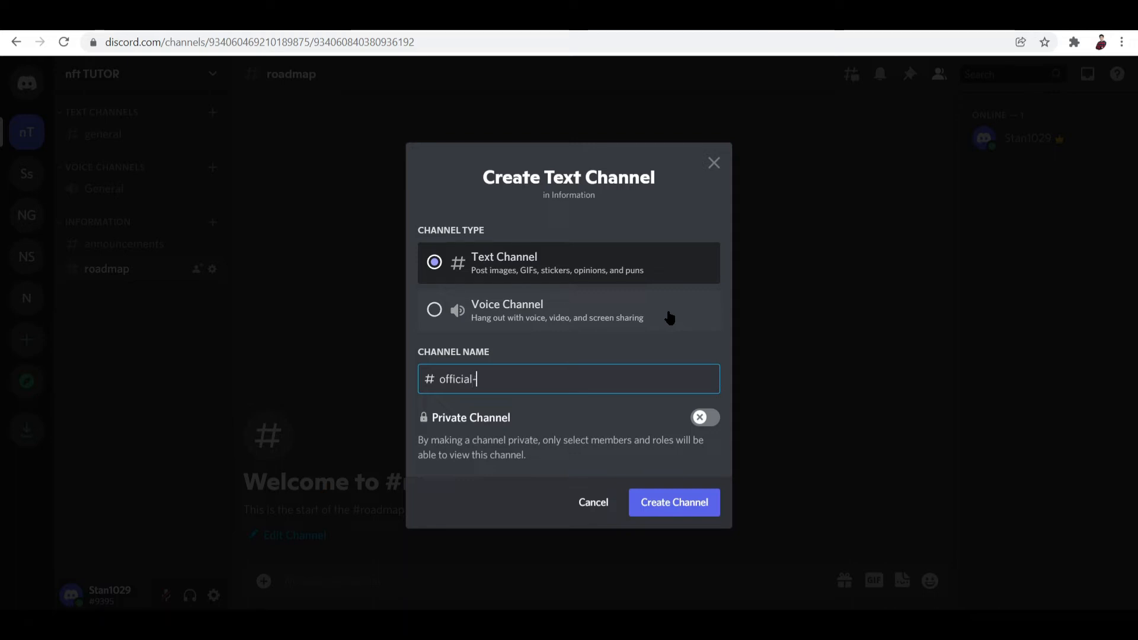
{"action": "type", "text": "links"}
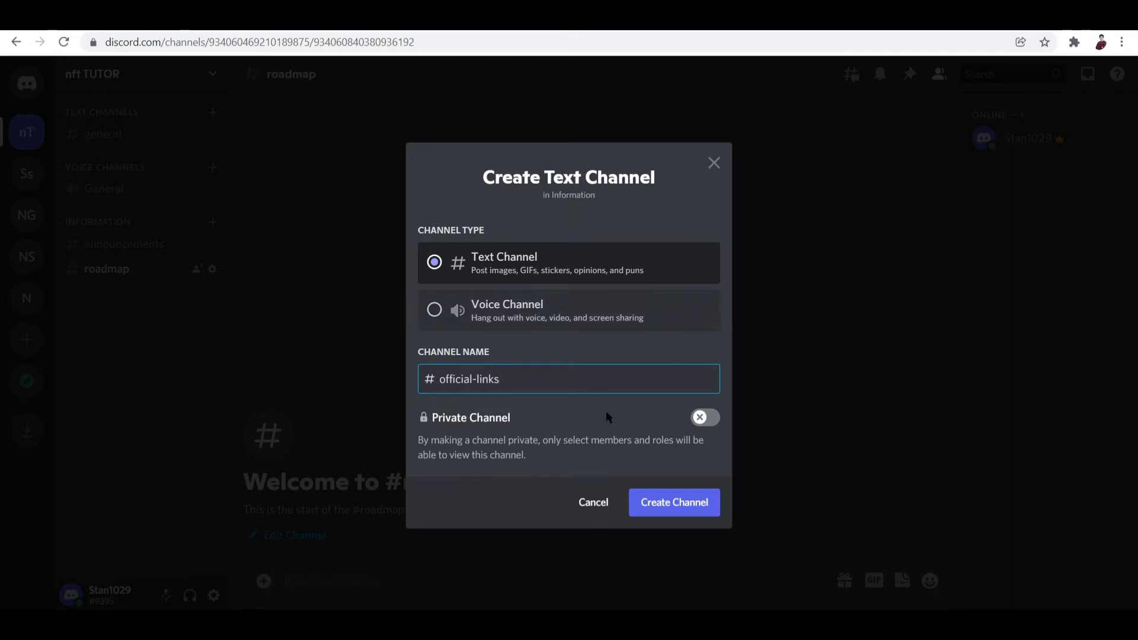
{"action": "left_click", "coordinate": [665, 510]}
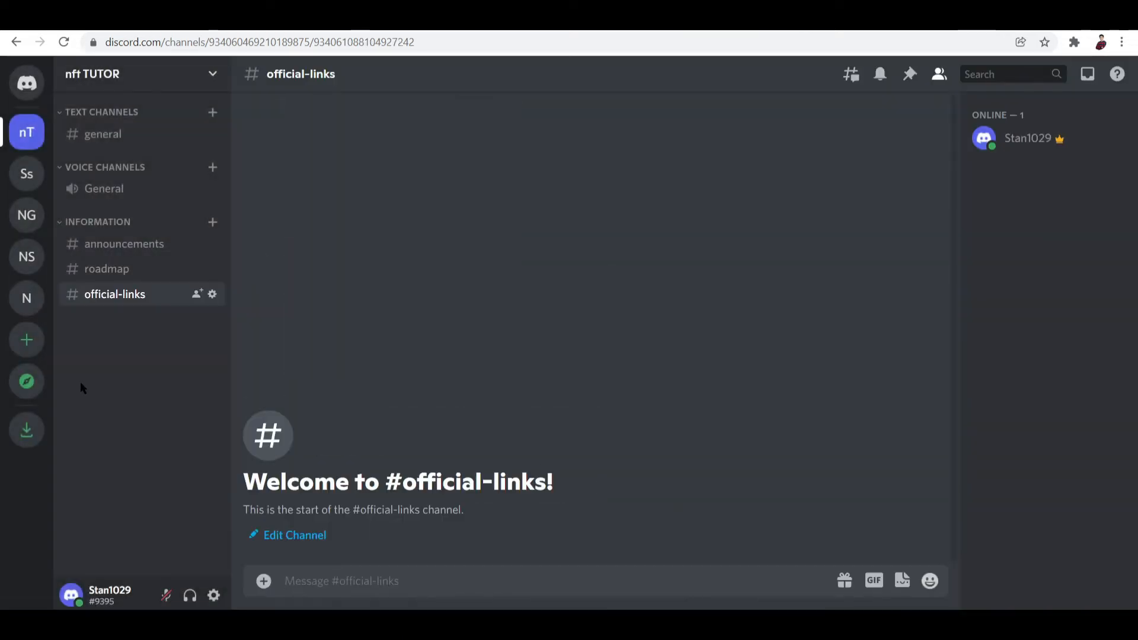
Step: Add a text channel named "faqs" to the Information category
{"action": "left_click", "coordinate": [213, 222]}
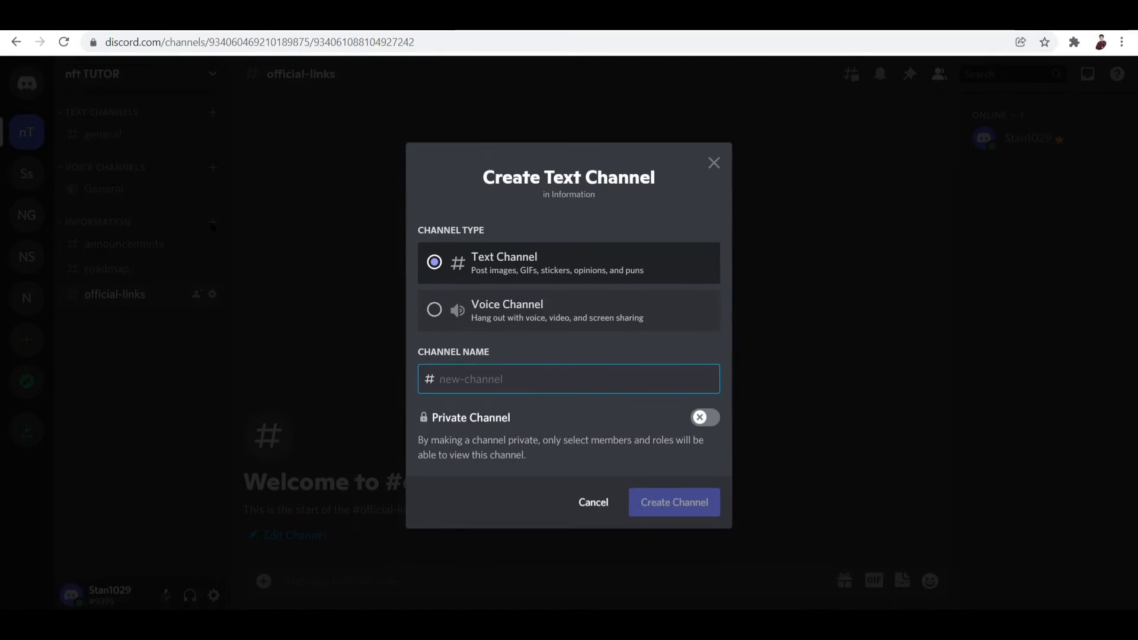
{"action": "type", "text": "faqs"}
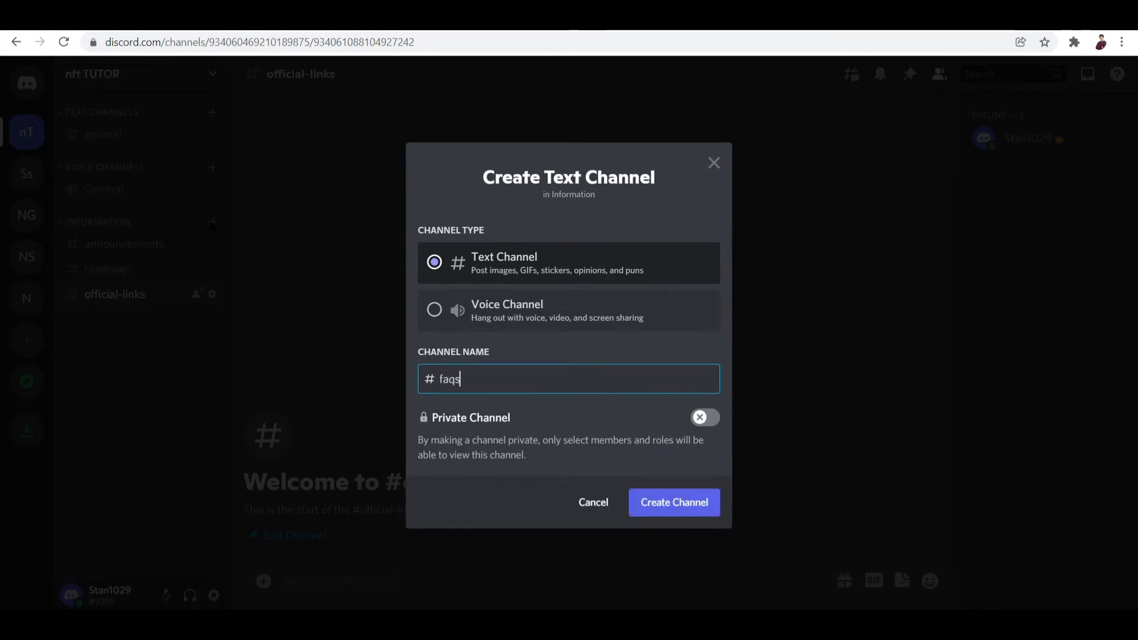
{"action": "left_click", "coordinate": [680, 508]}
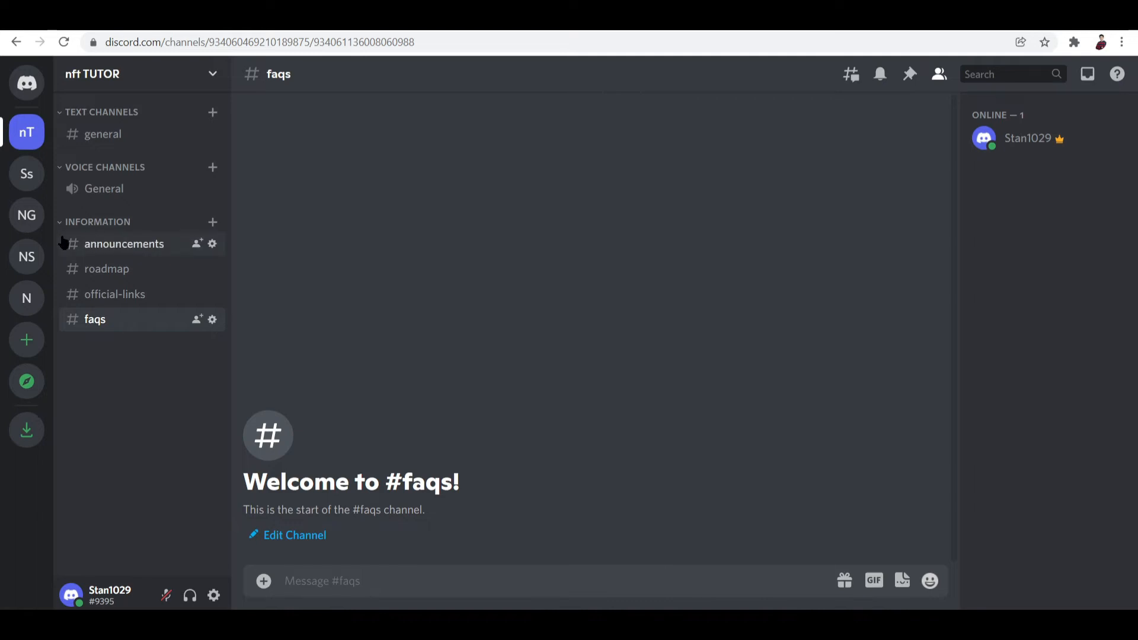
Step: Create a second non-private category named "Community" in the server
{"action": "right_click", "coordinate": [96, 416]}
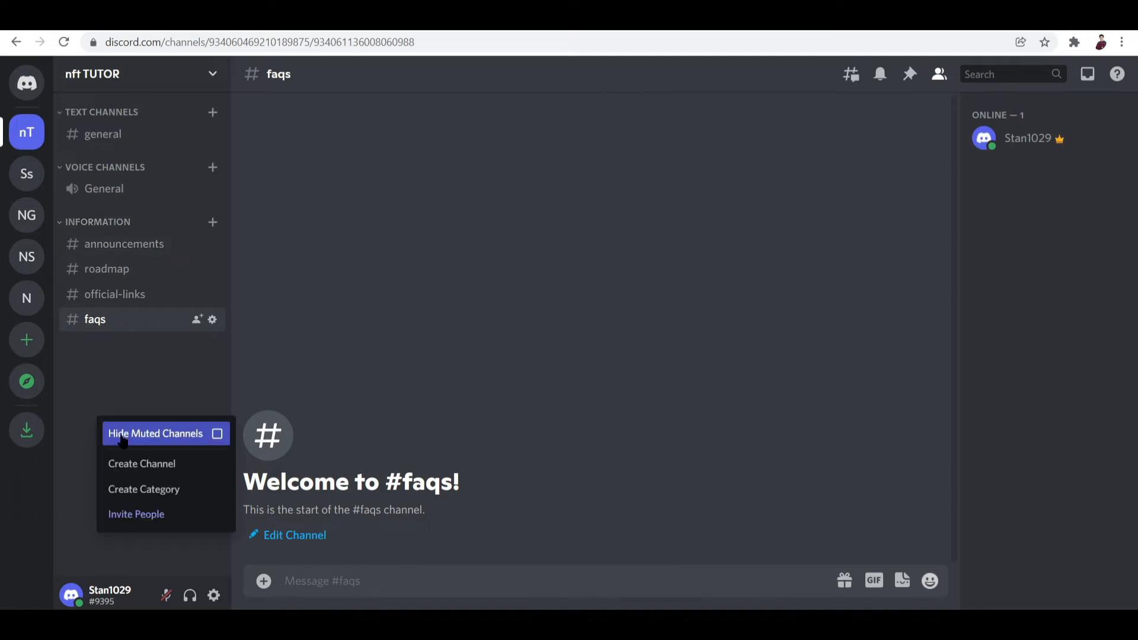
{"action": "left_click", "coordinate": [137, 490]}
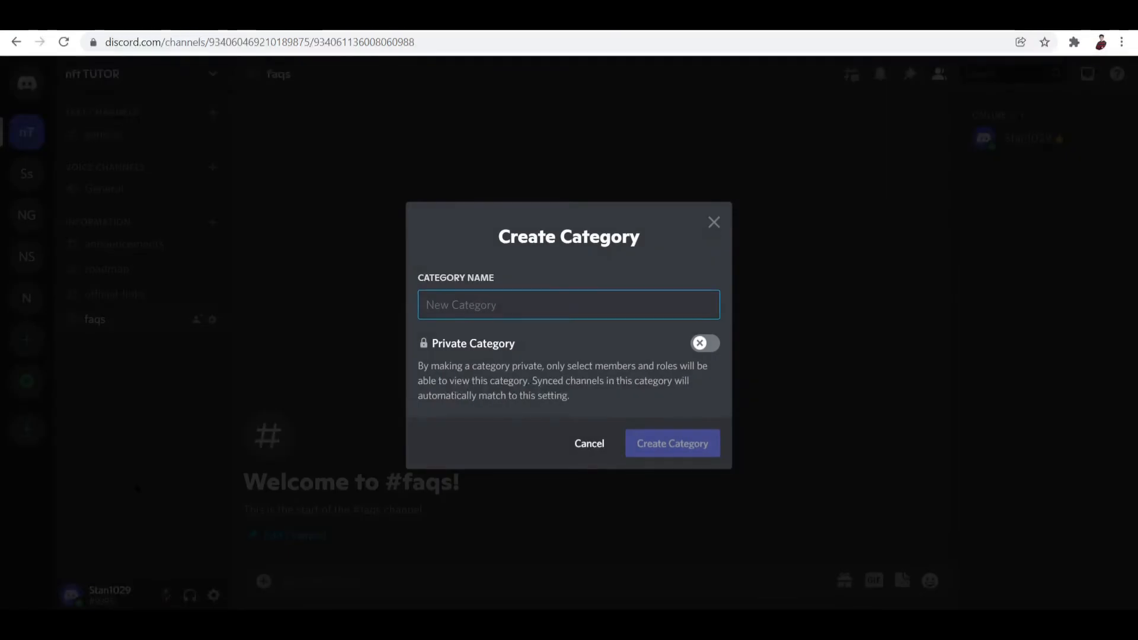
{"action": "type", "text": "cOMM"}
{"action": "key", "text": "BackSpace"}
{"action": "key", "text": "BackSpace"}
{"action": "key", "text": "BackSpace"}
{"action": "key", "text": "BackSpace"}
{"action": "type", "text": "Community"}
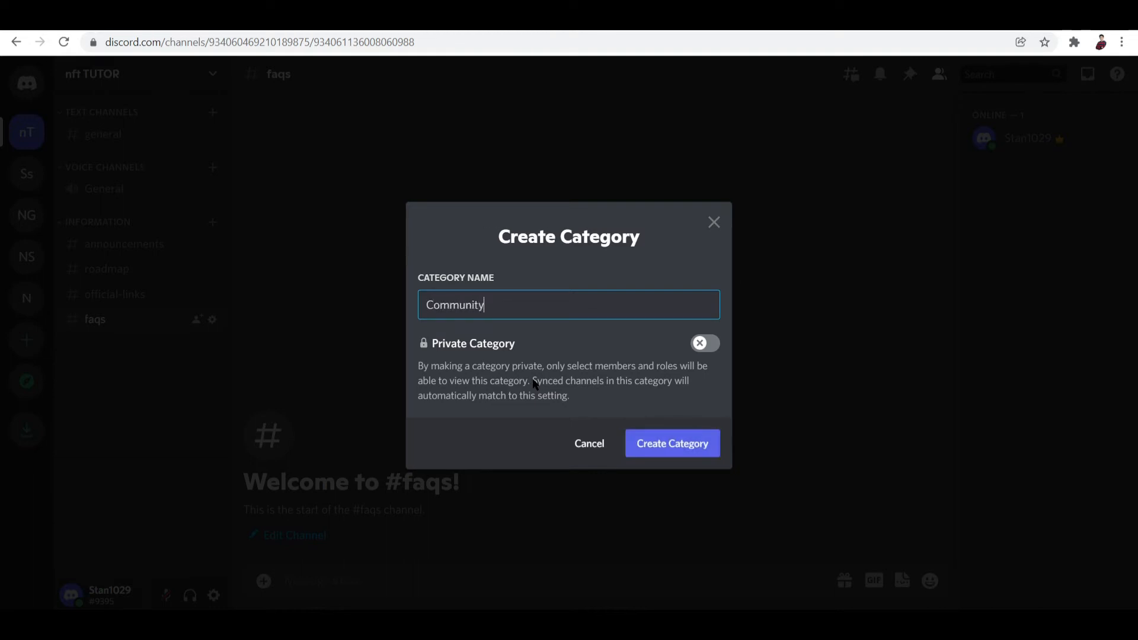
{"action": "left_click", "coordinate": [674, 454]}
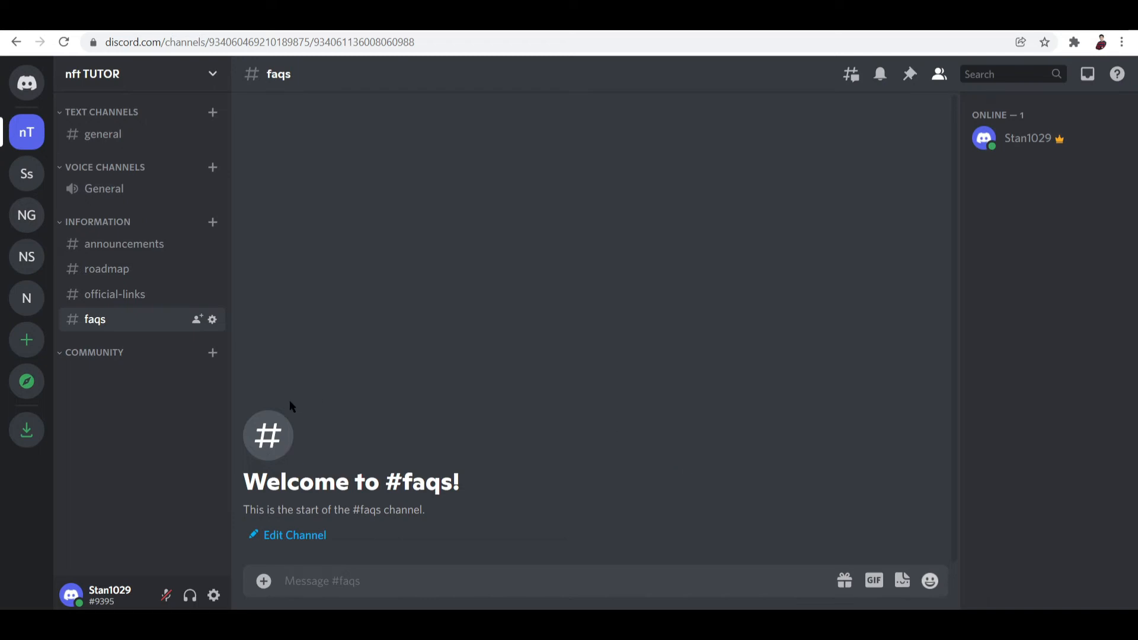
Step: Add a text channel named "general" to the Community category
{"action": "left_click", "coordinate": [212, 352]}
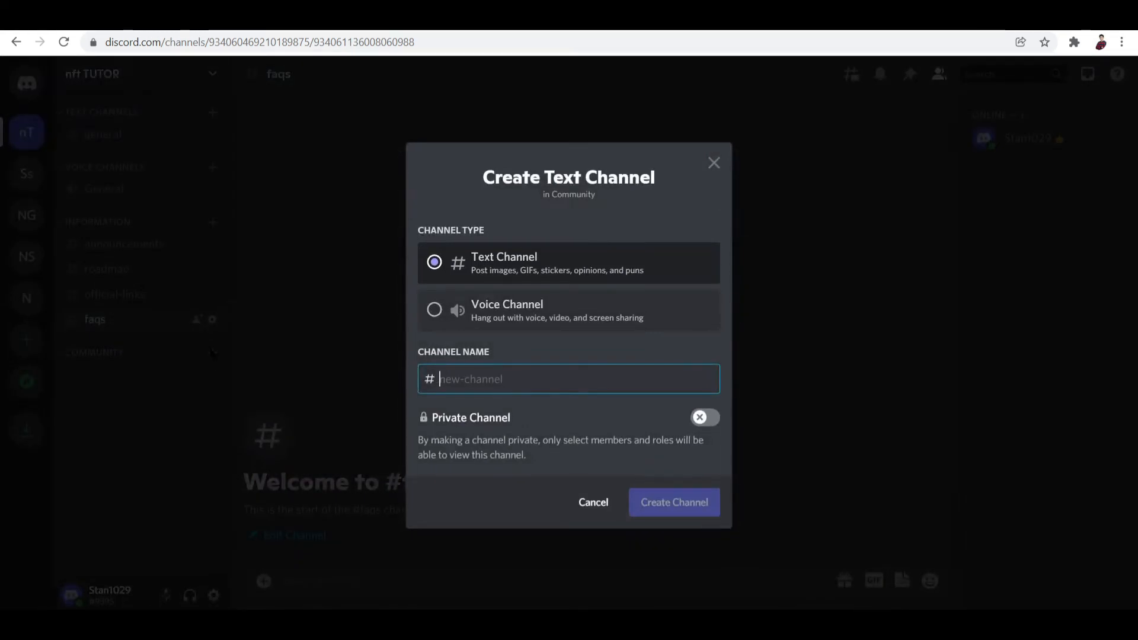
{"action": "type", "text": "gene"}
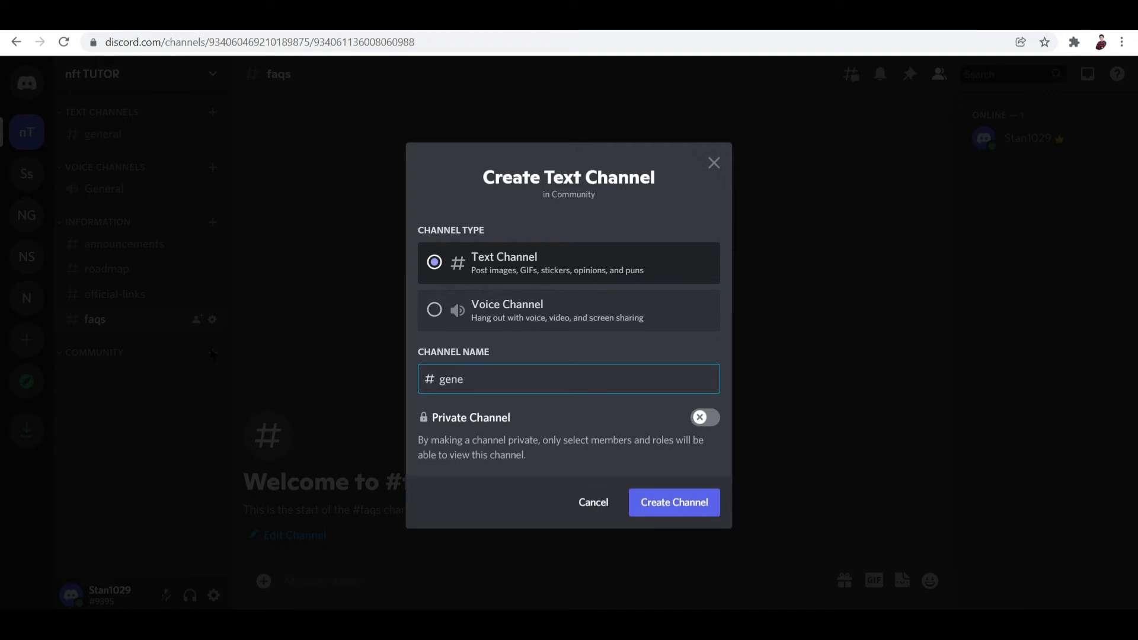
{"action": "type", "text": "ral"}
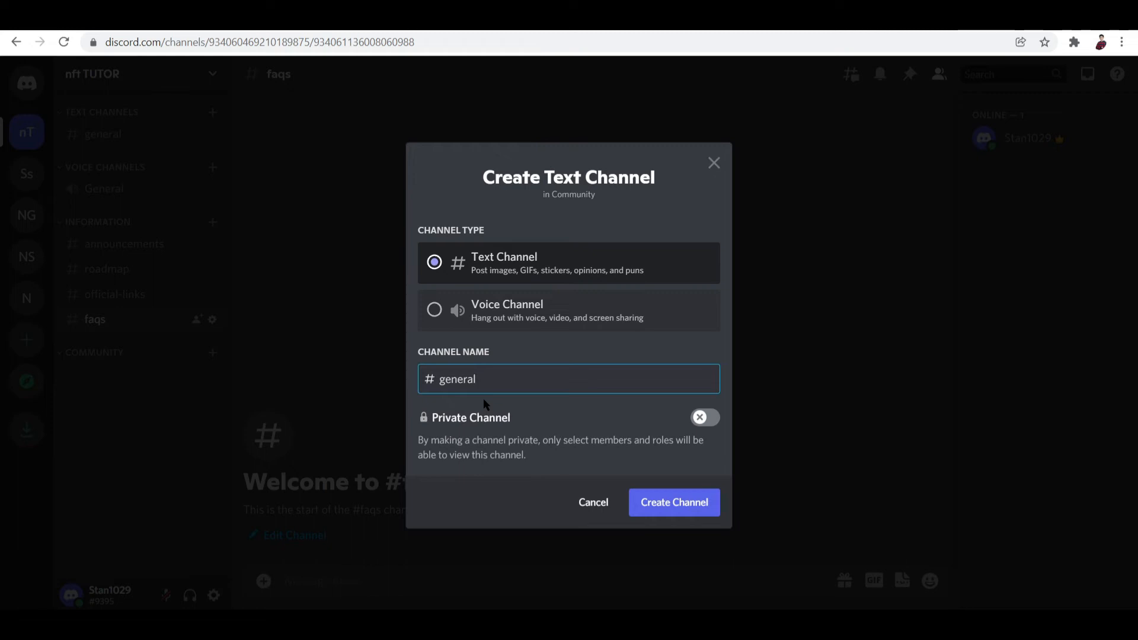
{"action": "left_click", "coordinate": [647, 505]}
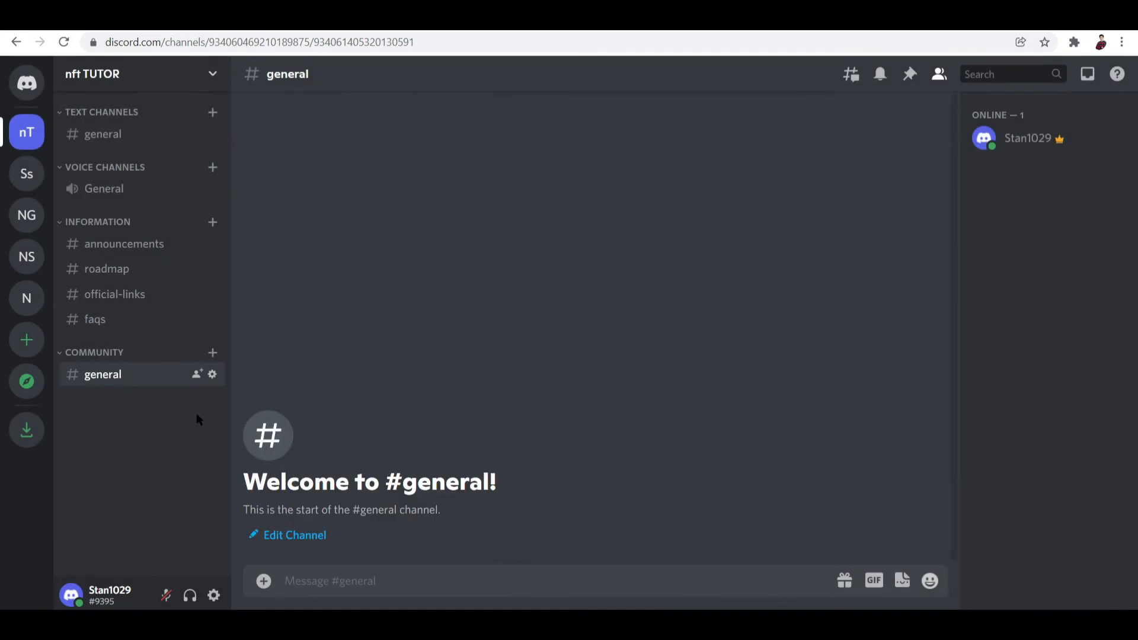
Step: Add a text channel named "buy-and-sell" to the Community category
{"action": "left_click", "coordinate": [213, 352]}
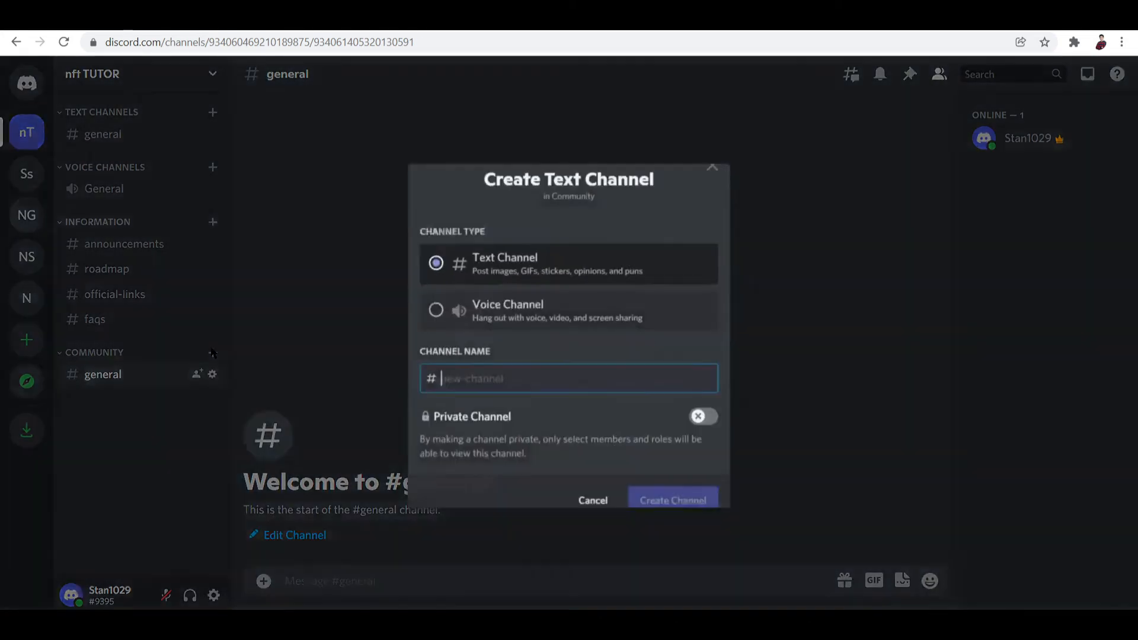
{"action": "type", "text": "b"}
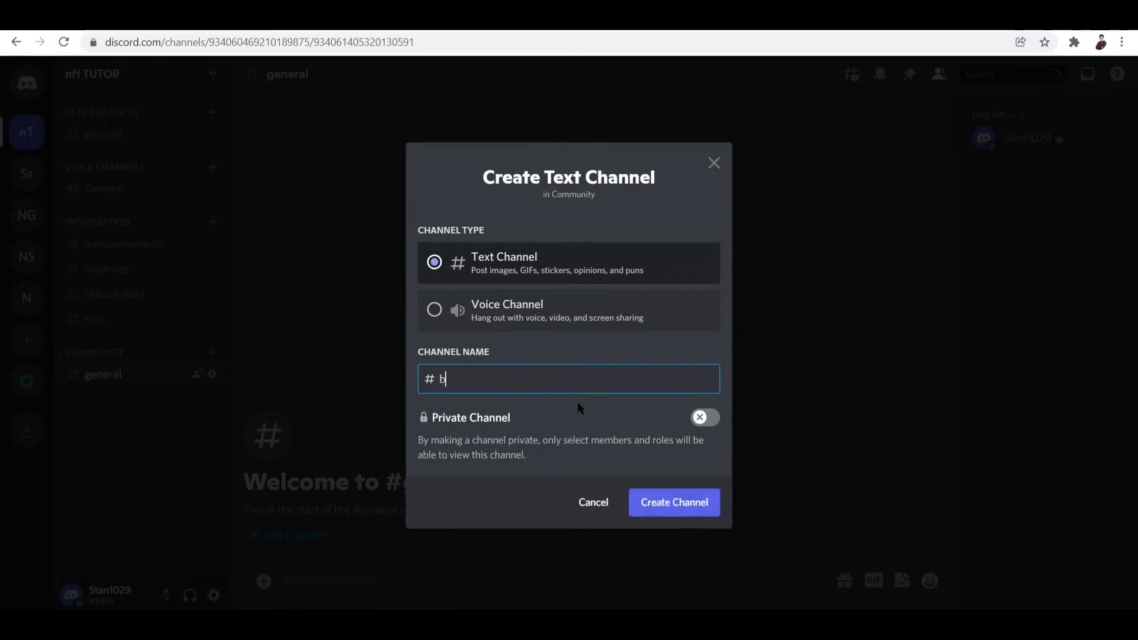
{"action": "type", "text": "uy-and-sell"}
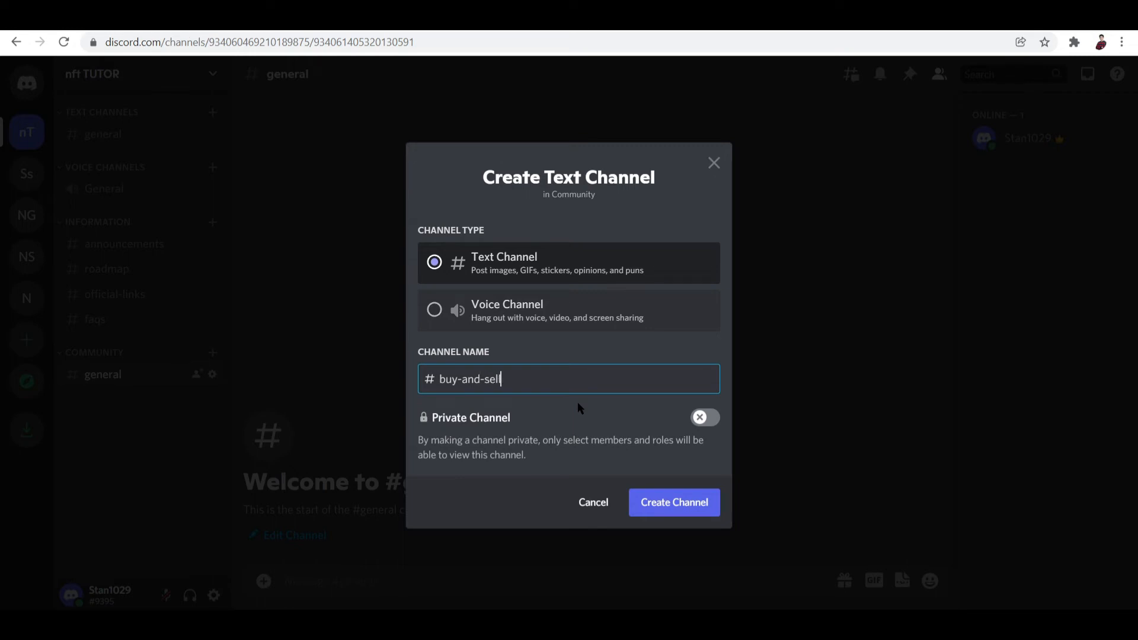
{"action": "left_click", "coordinate": [644, 507]}
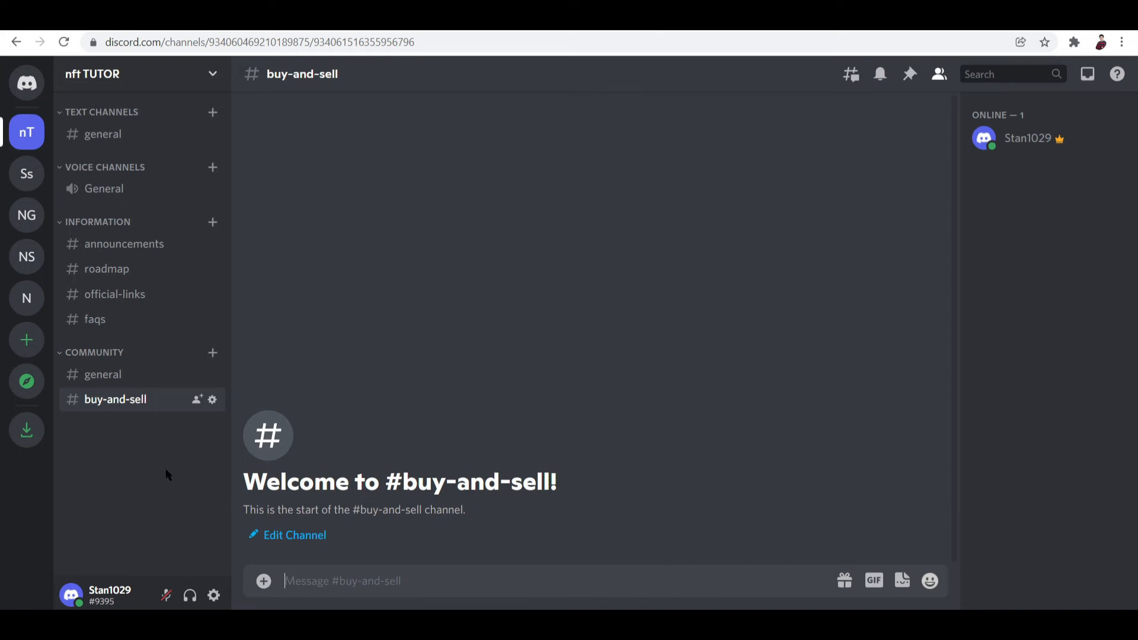
Step: Add a text channel named "other-projects" to the Community category
{"action": "left_click", "coordinate": [212, 352]}
{"action": "type", "text": "other"}
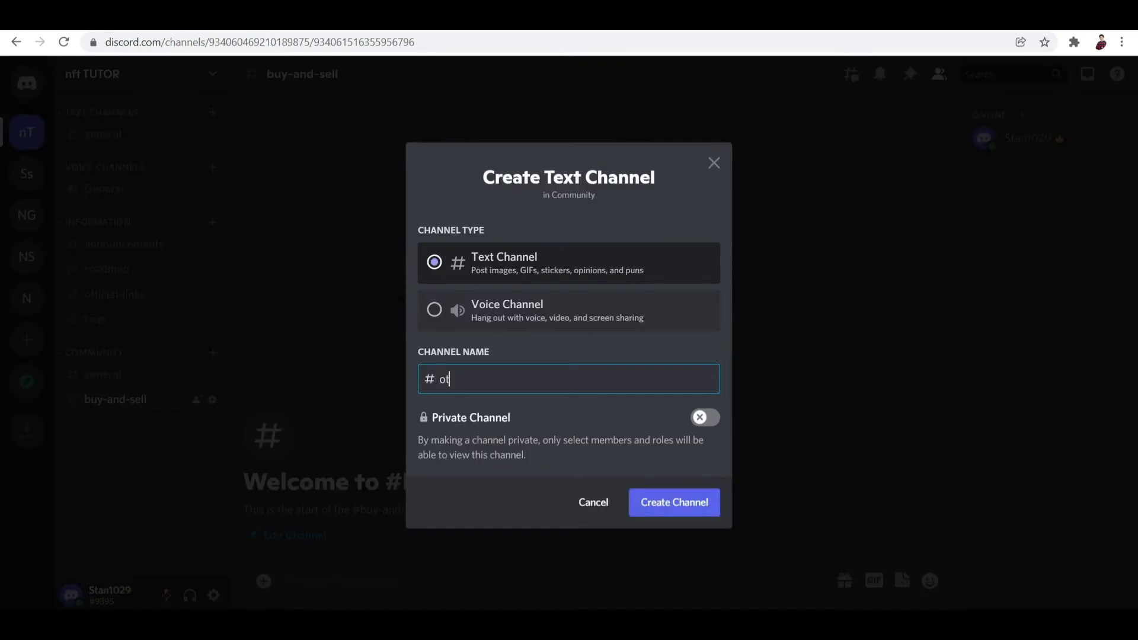
{"action": "type", "text": "-proj"}
{"action": "type", "text": "ecr"}
{"action": "key", "text": "BackSpace"}
{"action": "type", "text": "ts"}
{"action": "left_click", "coordinate": [666, 506]}
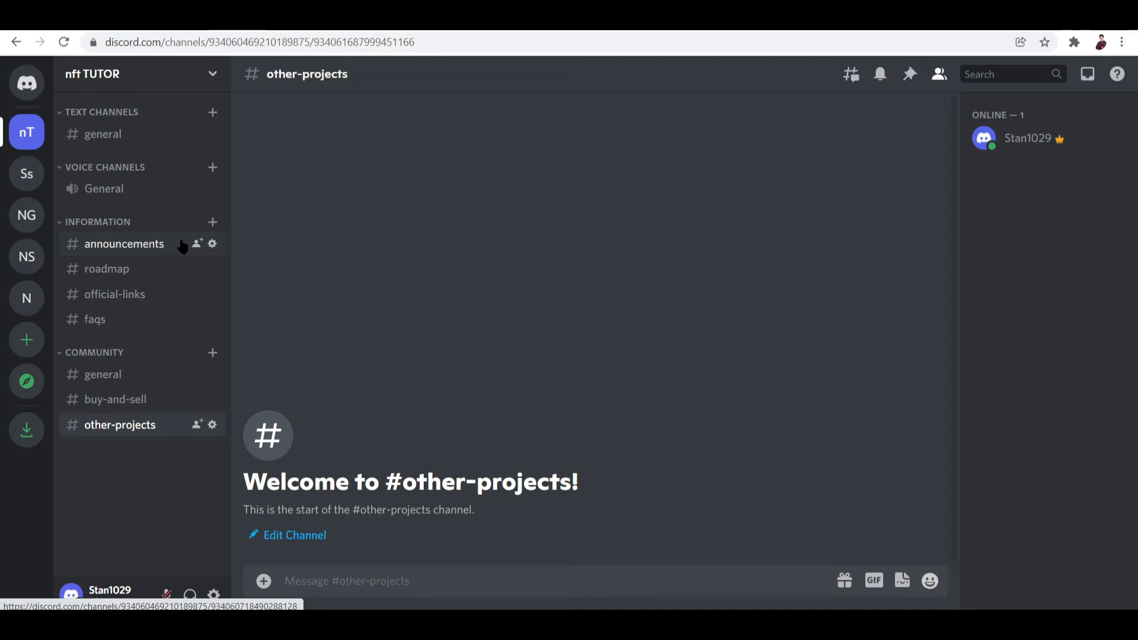
Step: Create a server role named "TEAM" in the server settings and save it
{"action": "left_click", "coordinate": [211, 76]}
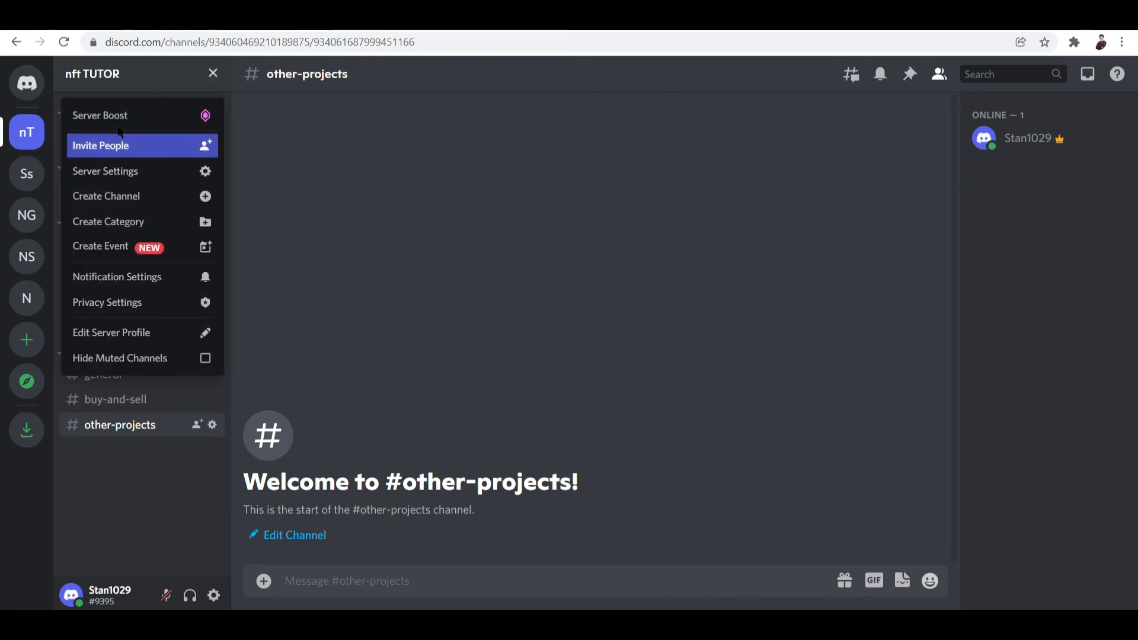
{"action": "left_click", "coordinate": [117, 173]}
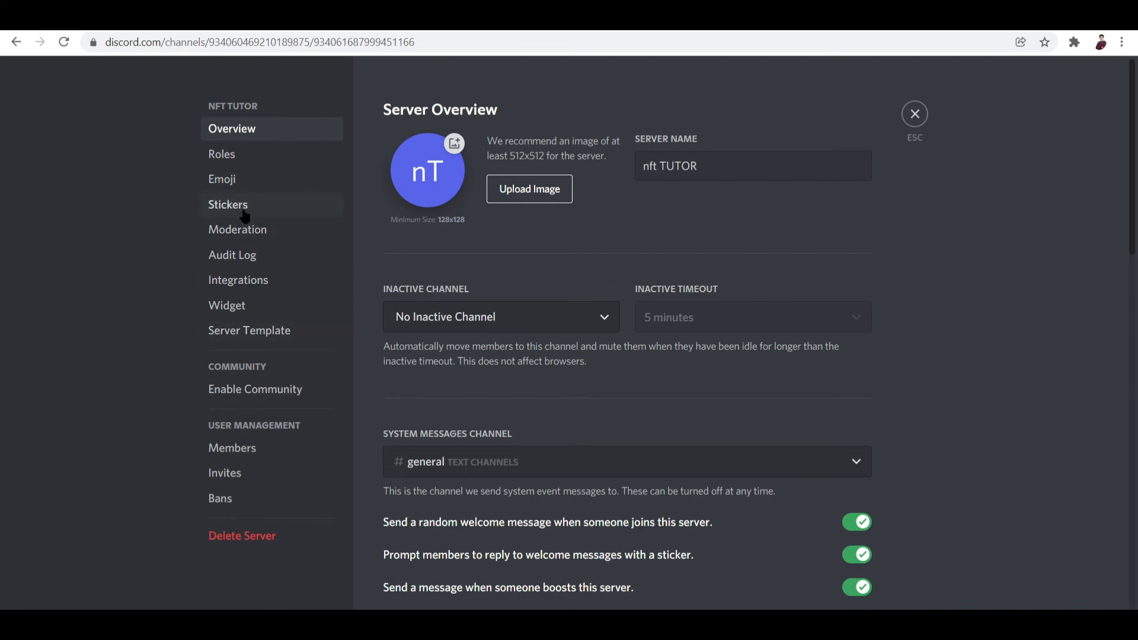
{"action": "left_click", "coordinate": [239, 158]}
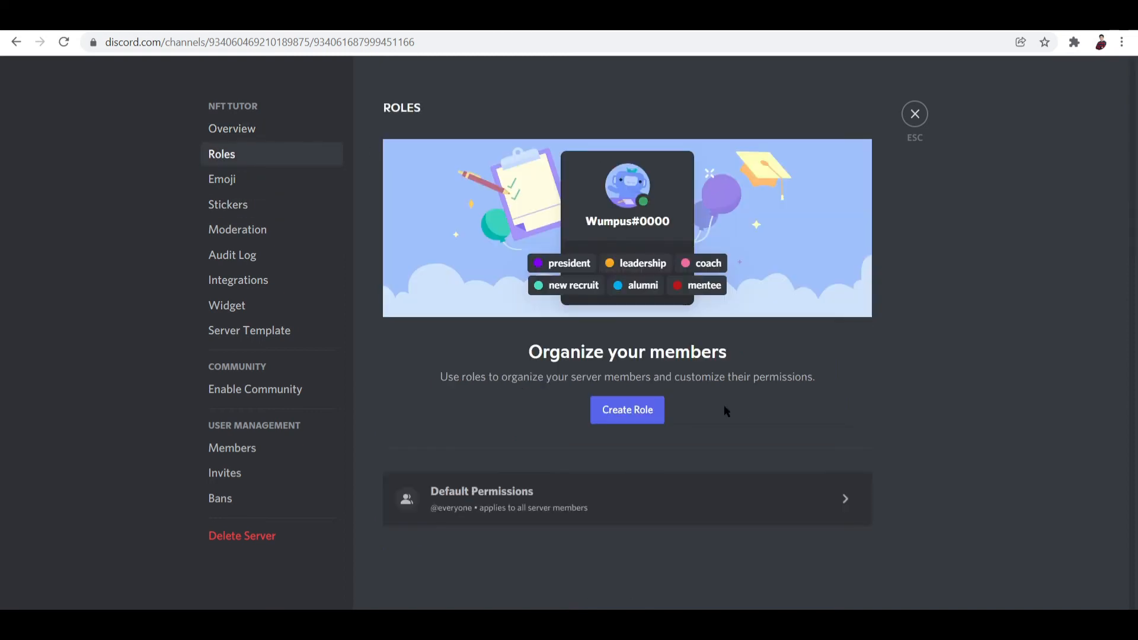
{"action": "left_click", "coordinate": [654, 409]}
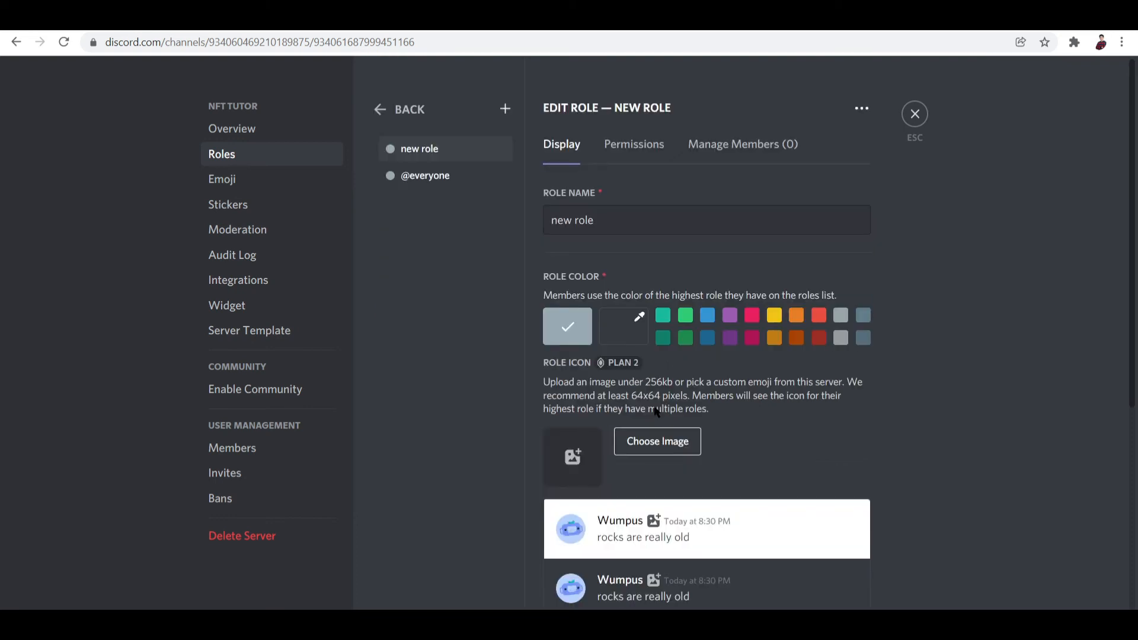
{"action": "triple_click", "coordinate": [628, 214]}
{"action": "key", "text": "BackSpace"}
{"action": "type", "text": "TE"}
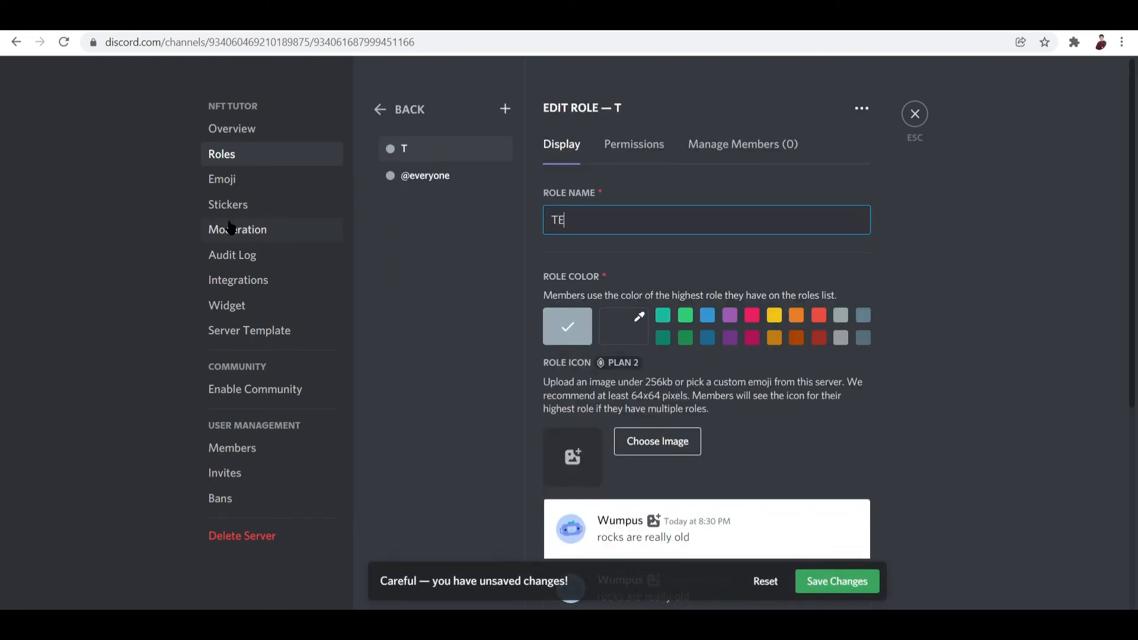
{"action": "type", "text": "AM"}
{"action": "left_click", "coordinate": [821, 587]}
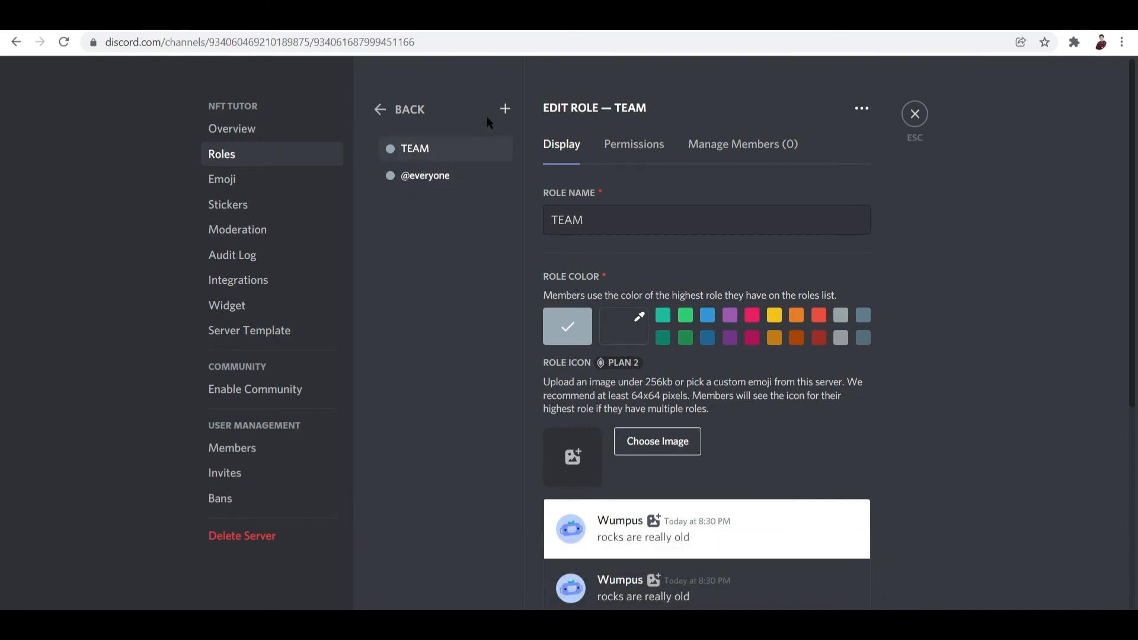
Step: Add another server role and name it "MODERATORS"
{"action": "left_click", "coordinate": [505, 110]}
{"action": "left_click_drag", "start_coordinate": [676, 229], "coordinate": [364, 211]}
{"action": "key", "text": "BackSpace"}
{"action": "type", "text": "MODERATO"}
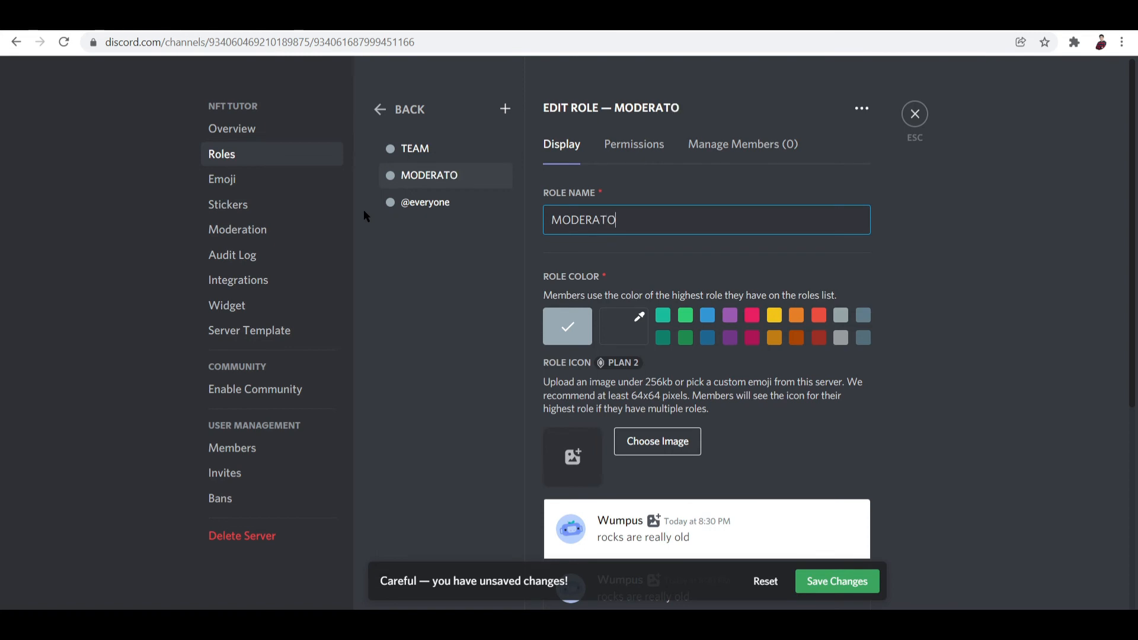
{"action": "type", "text": "RS"}
Step: Add another server role and name it "BOTS"
{"action": "left_click", "coordinate": [505, 113]}
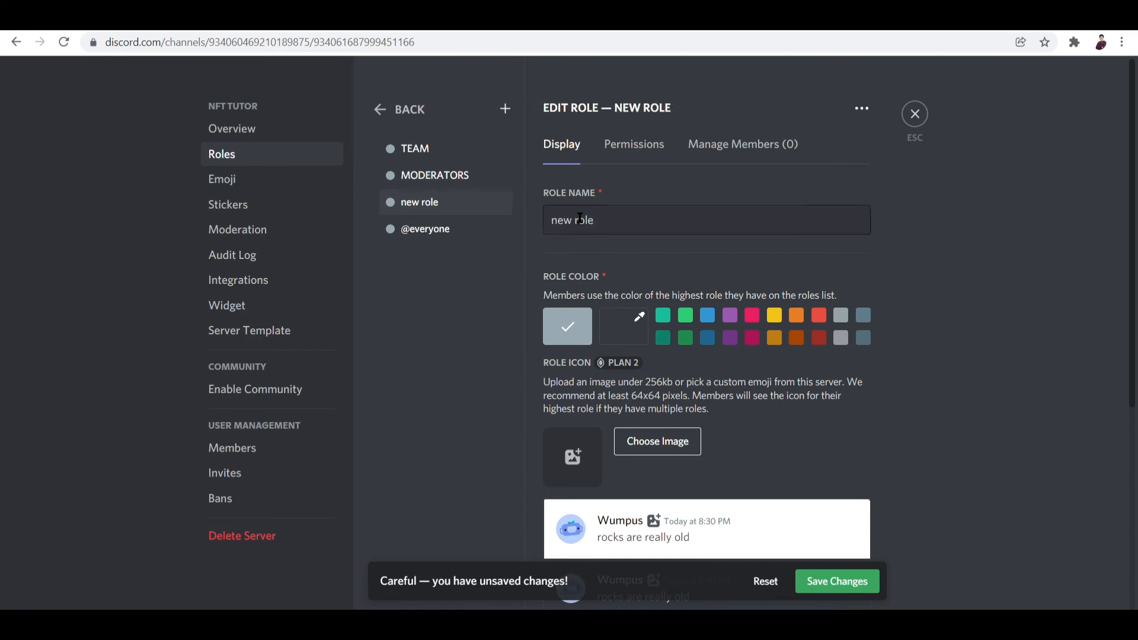
{"action": "left_click_drag", "start_coordinate": [604, 224], "coordinate": [531, 224]}
{"action": "key", "text": "BackSpace"}
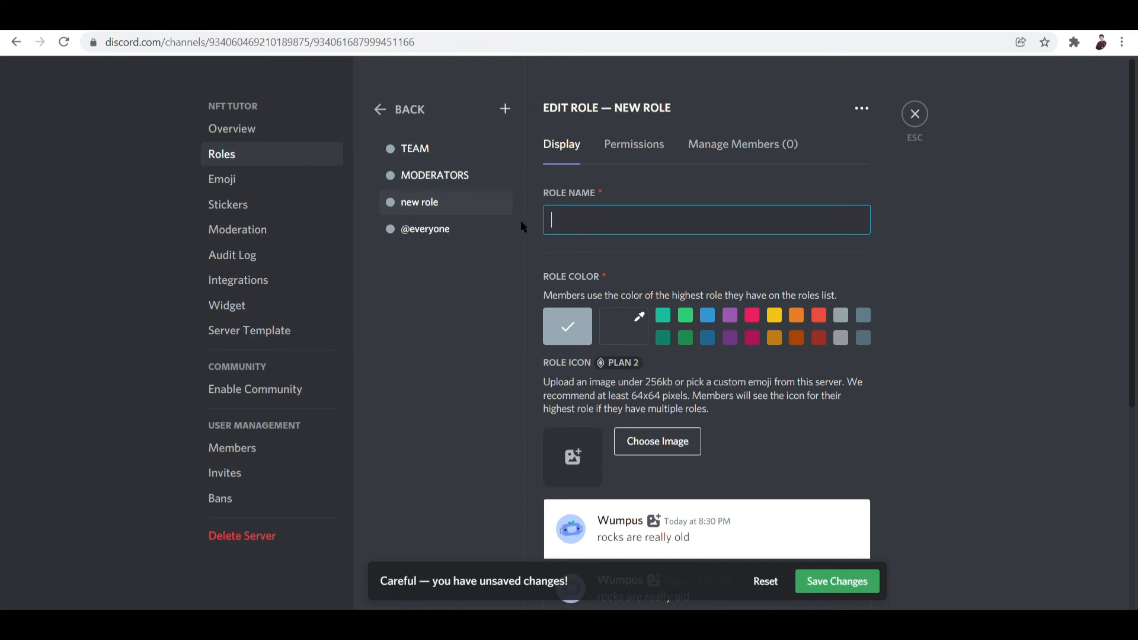
{"action": "type", "text": "BOTS"}
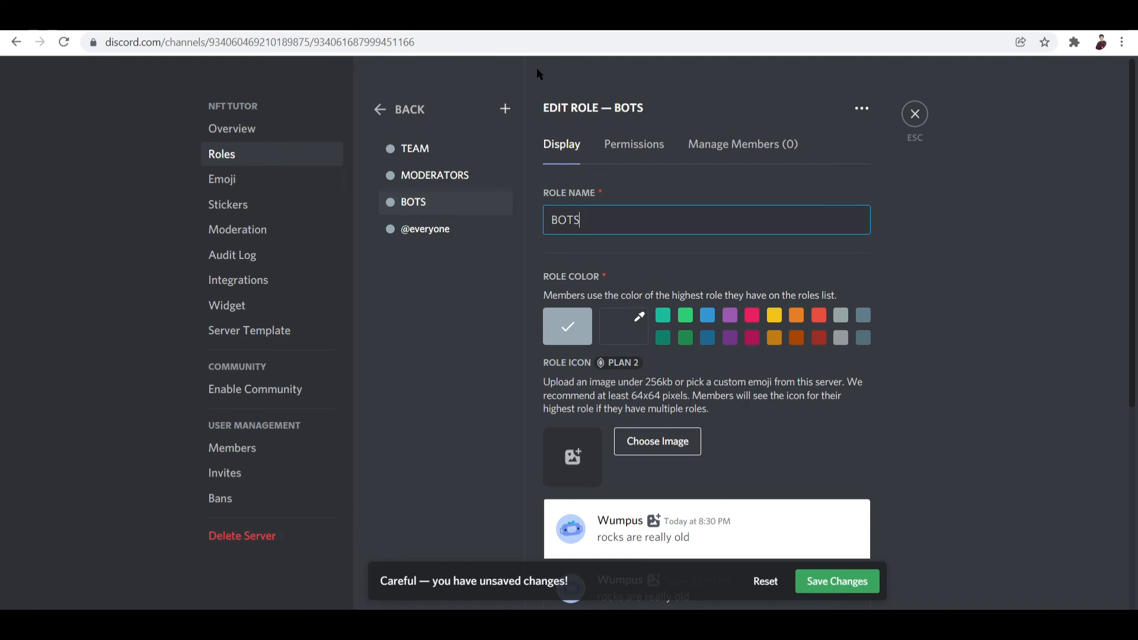
Step: Add another server role and name it "MEMBER"
{"action": "left_click", "coordinate": [505, 109]}
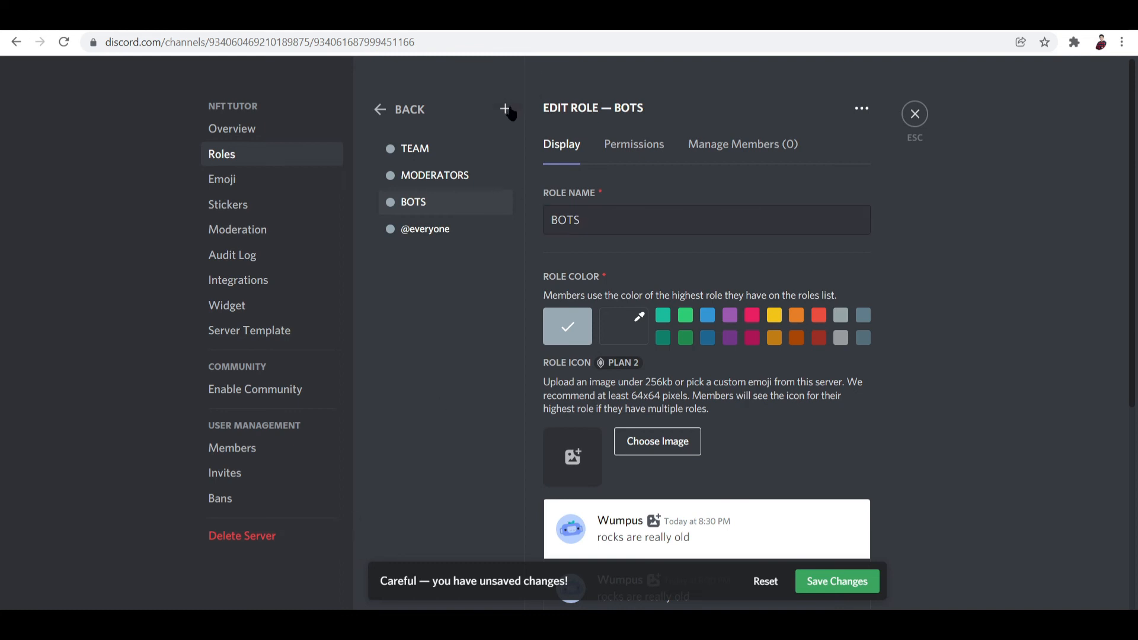
{"action": "left_click", "coordinate": [597, 232]}
{"action": "key", "text": "ctrl+a"}
{"action": "type", "text": "MEMBER"}
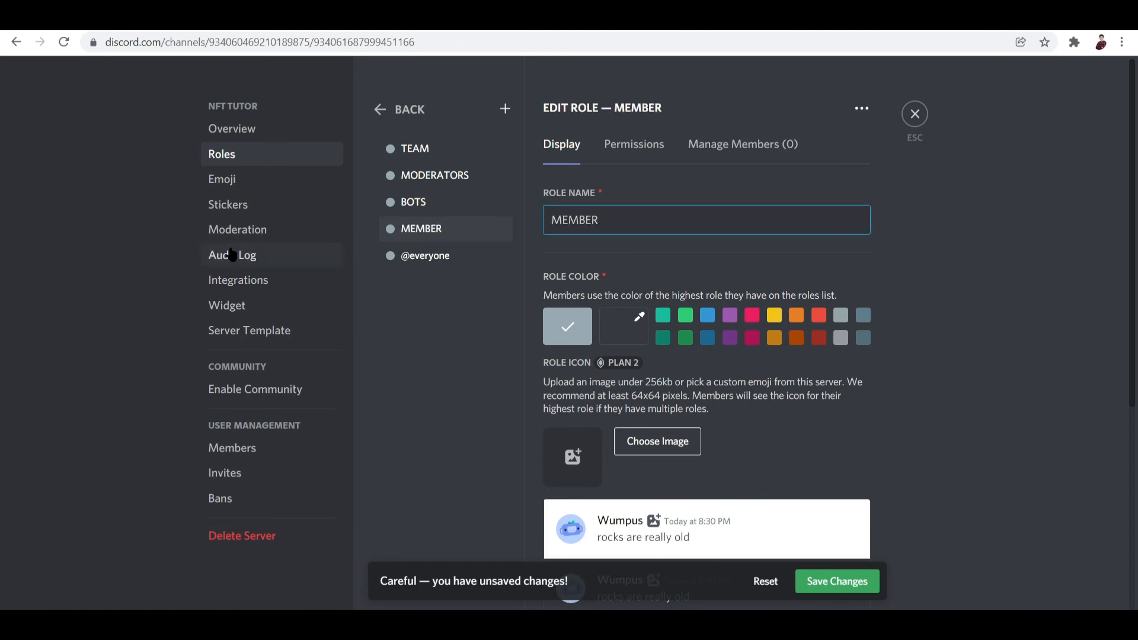
{"action": "right_click", "coordinate": [509, 270]}
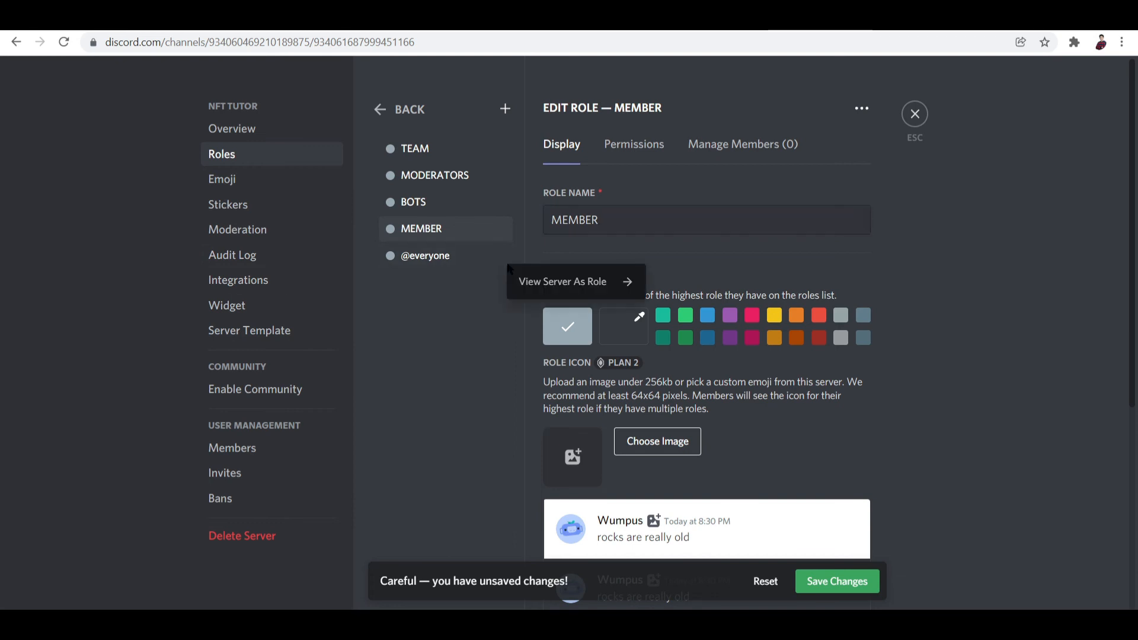
{"action": "left_click", "coordinate": [483, 265]}
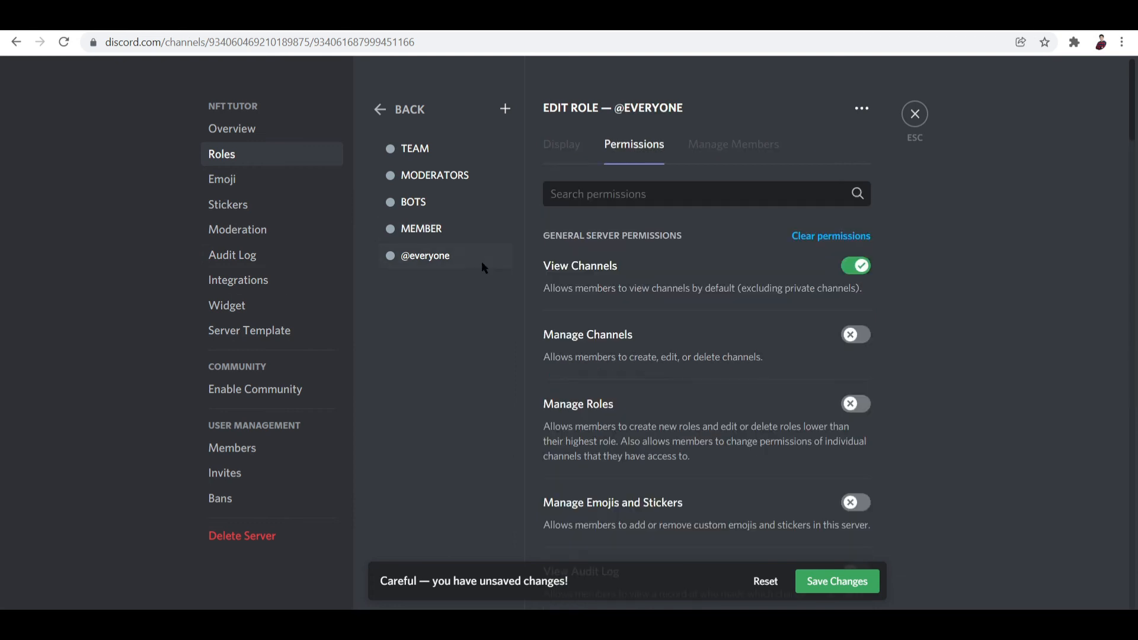
{"action": "scroll", "coordinate": [832, 341], "scroll_direction": "down", "scroll_amount": 10}
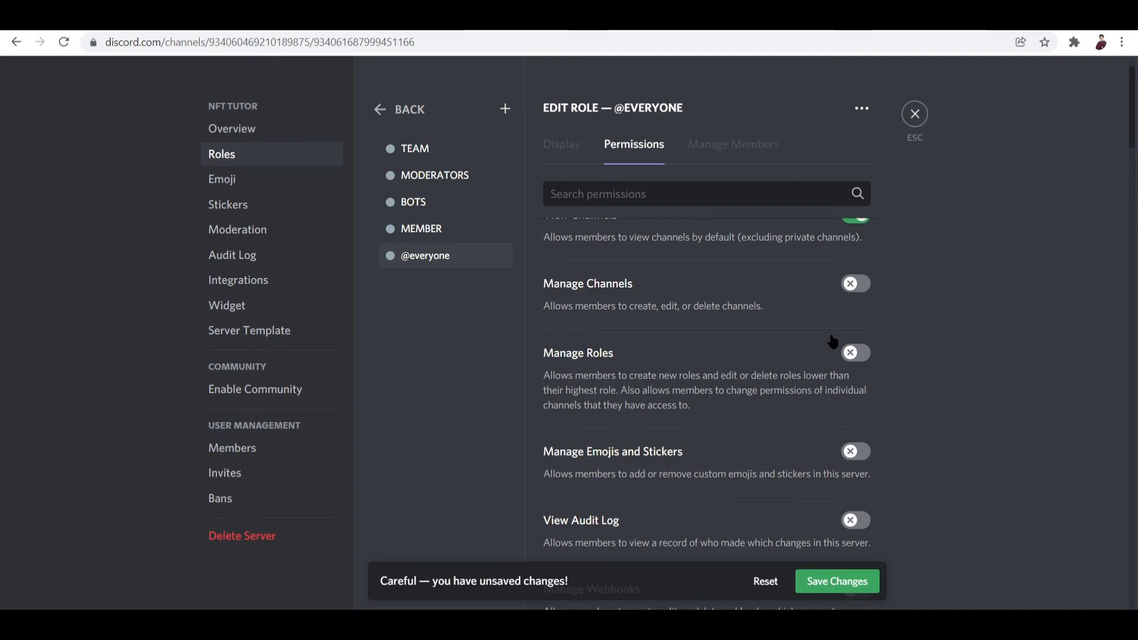
{"action": "scroll", "coordinate": [830, 339], "scroll_direction": "down", "scroll_amount": 3}
{"action": "scroll", "coordinate": [830, 337], "scroll_direction": "up", "scroll_amount": 13}
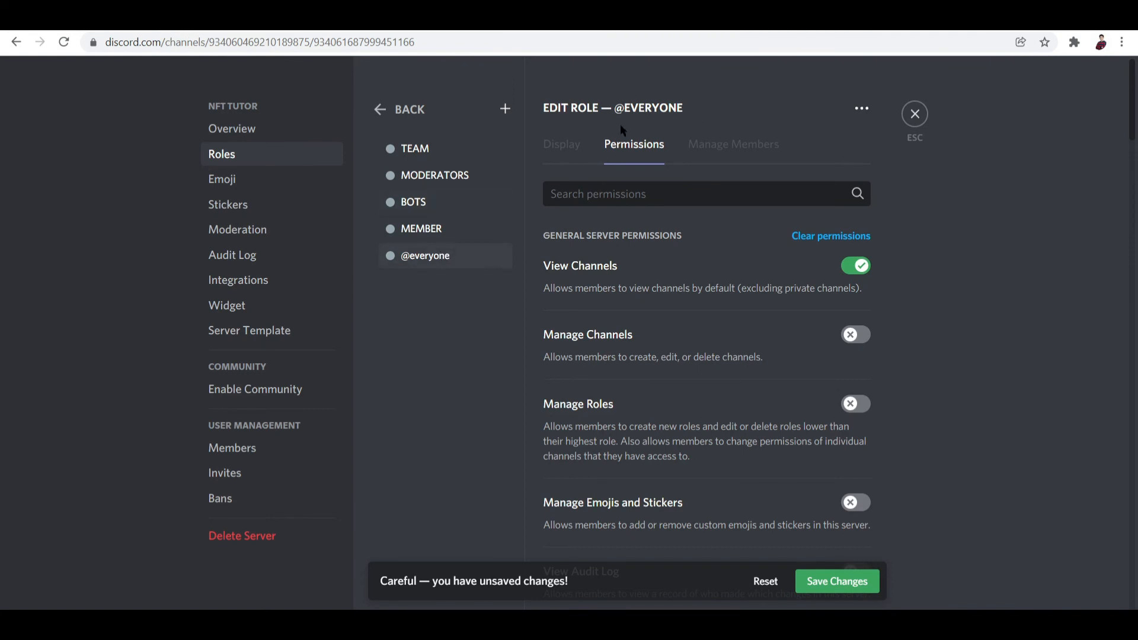
Step: Grant the TEAM role the Manage Channels, Manage Roles, and Manage Emojis and Stickers permissions
{"action": "left_click", "coordinate": [450, 147]}
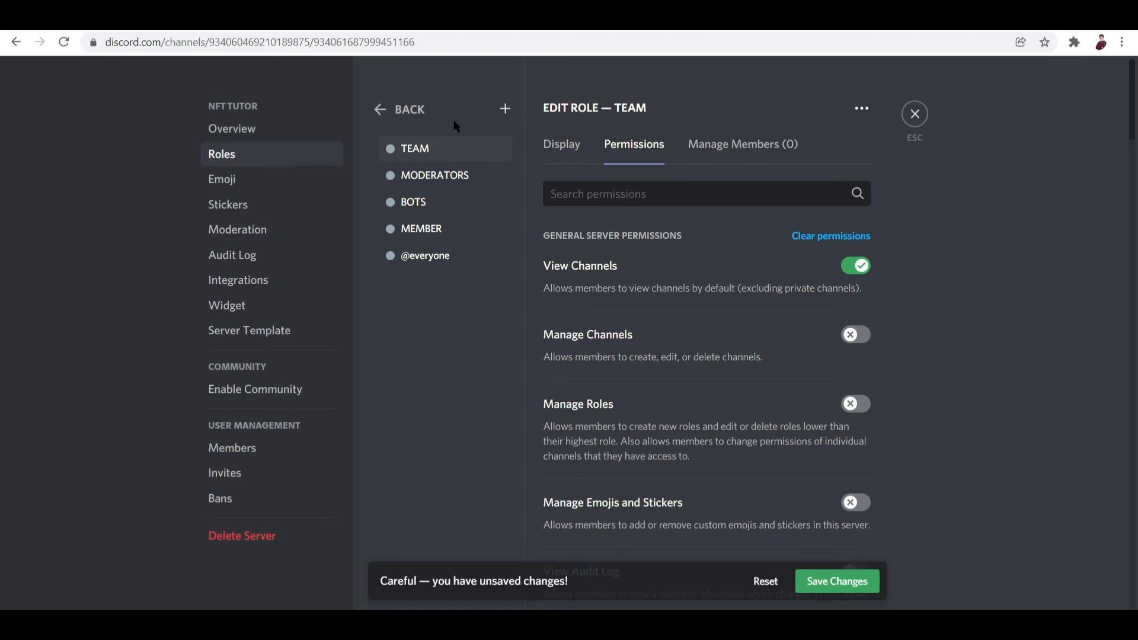
{"action": "left_click", "coordinate": [573, 151]}
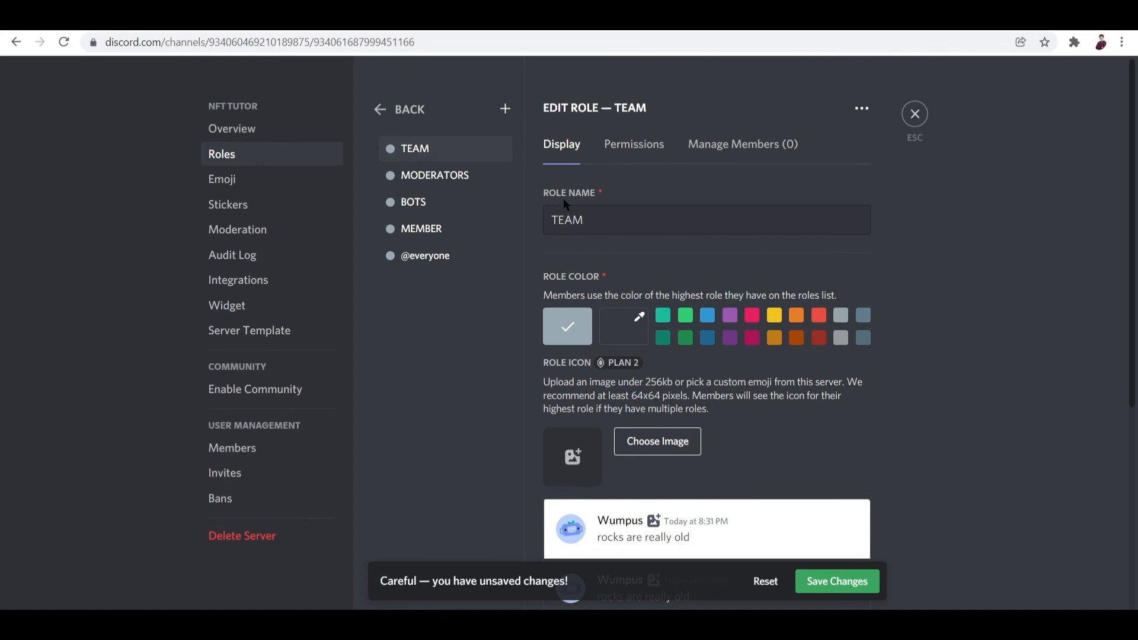
{"action": "left_click", "coordinate": [617, 163]}
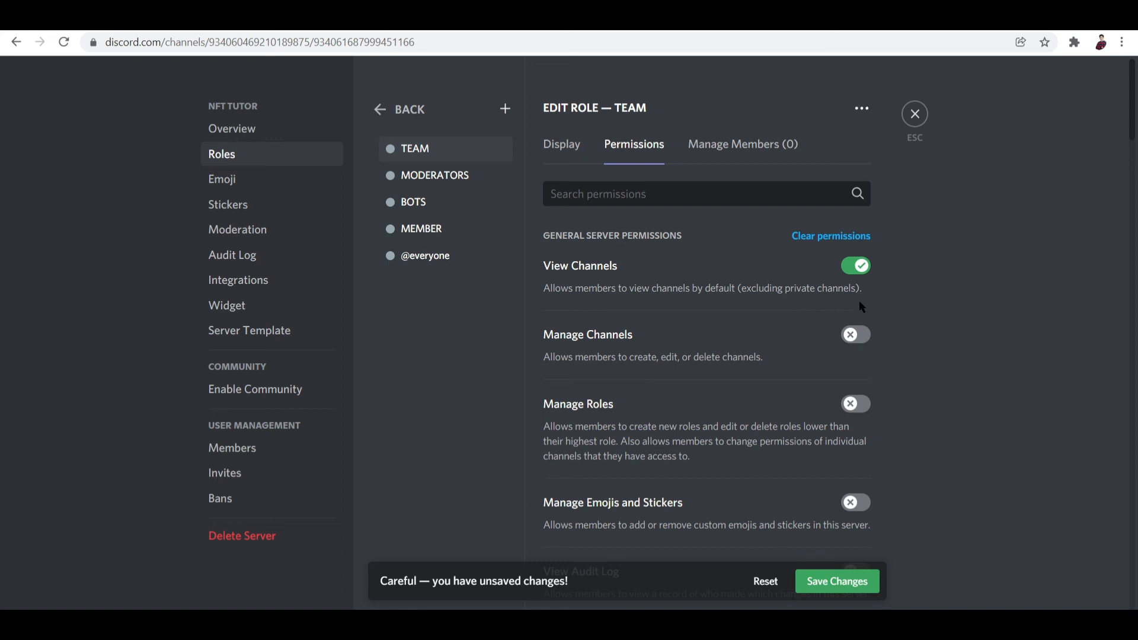
{"action": "scroll", "coordinate": [859, 301], "scroll_direction": "down", "scroll_amount": 1}
{"action": "left_click", "coordinate": [852, 268]}
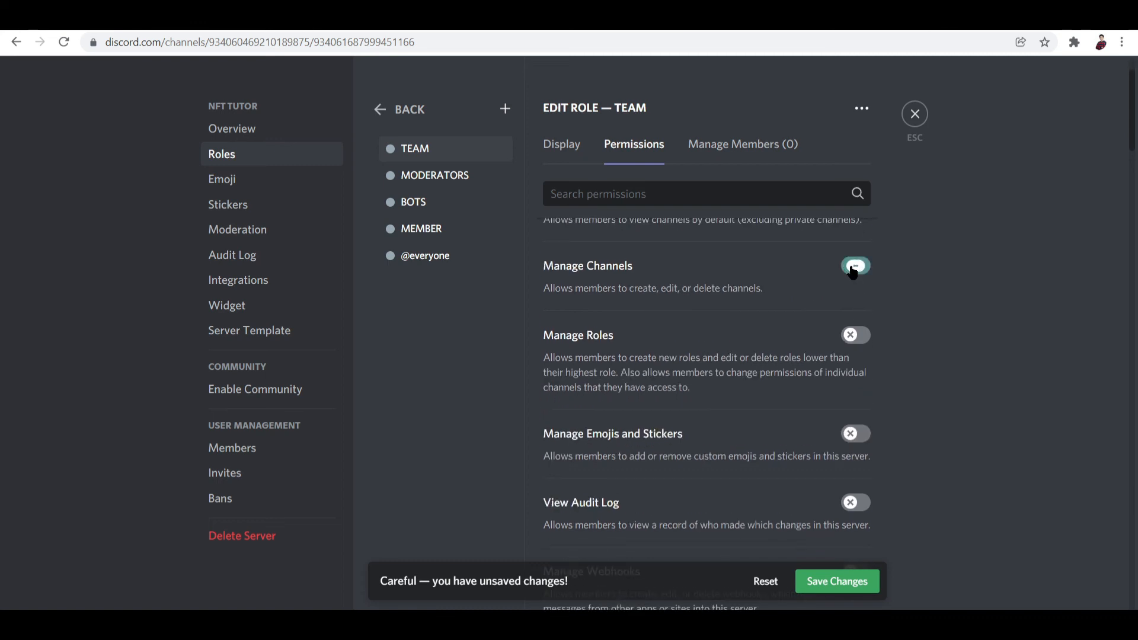
{"action": "scroll", "coordinate": [852, 270], "scroll_direction": "up", "scroll_amount": 1}
{"action": "left_click", "coordinate": [857, 404]}
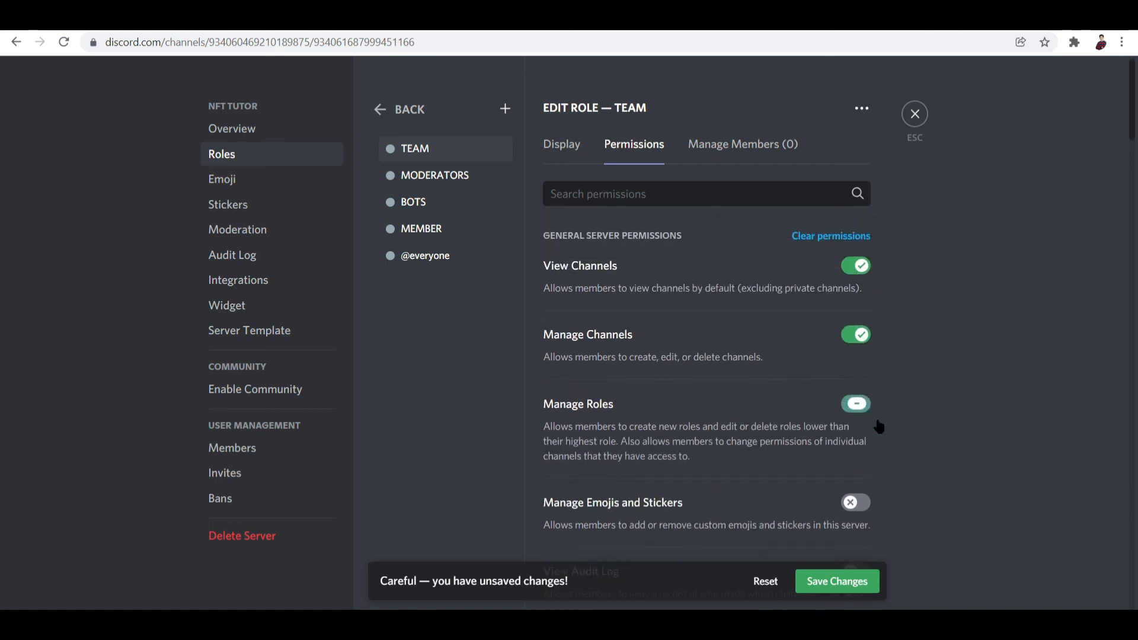
{"action": "left_click", "coordinate": [857, 503]}
Step: Grant the TEAM role the View Audit Log, Manage Webhooks and Manage Server permissions
{"action": "scroll", "coordinate": [862, 505], "scroll_direction": "down", "scroll_amount": 3}
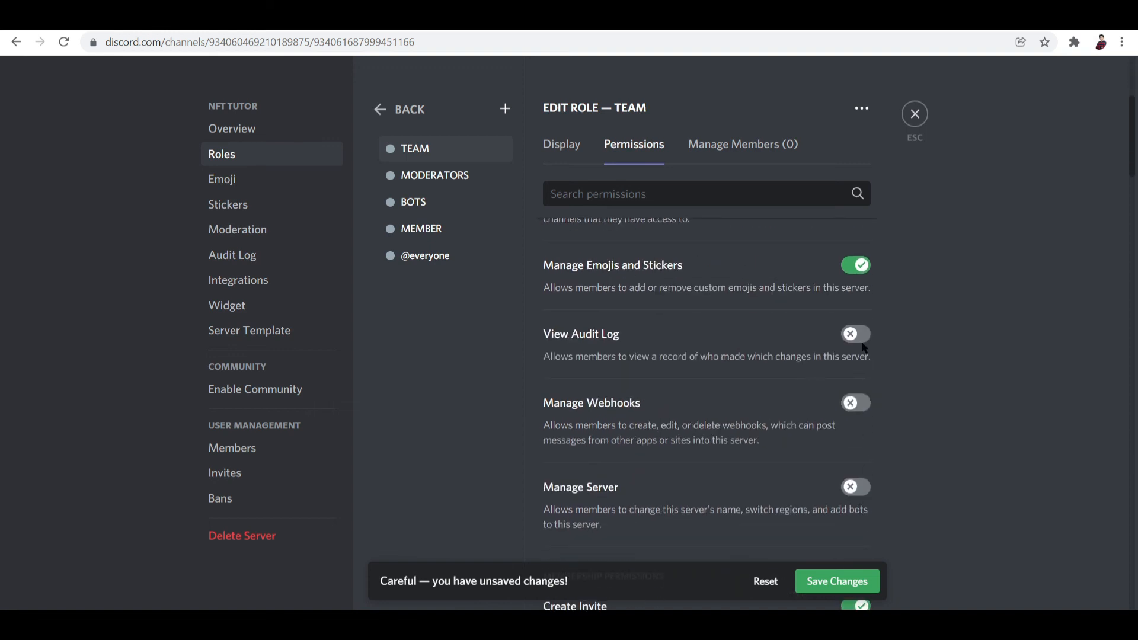
{"action": "left_click", "coordinate": [855, 333]}
{"action": "left_click", "coordinate": [857, 411]}
{"action": "left_click", "coordinate": [851, 488]}
Step: Grant the TEAM role the Manage Nicknames, Kick Members, Ban Members and Timeout Members permissions
{"action": "scroll", "coordinate": [848, 495], "scroll_direction": "down", "scroll_amount": 4}
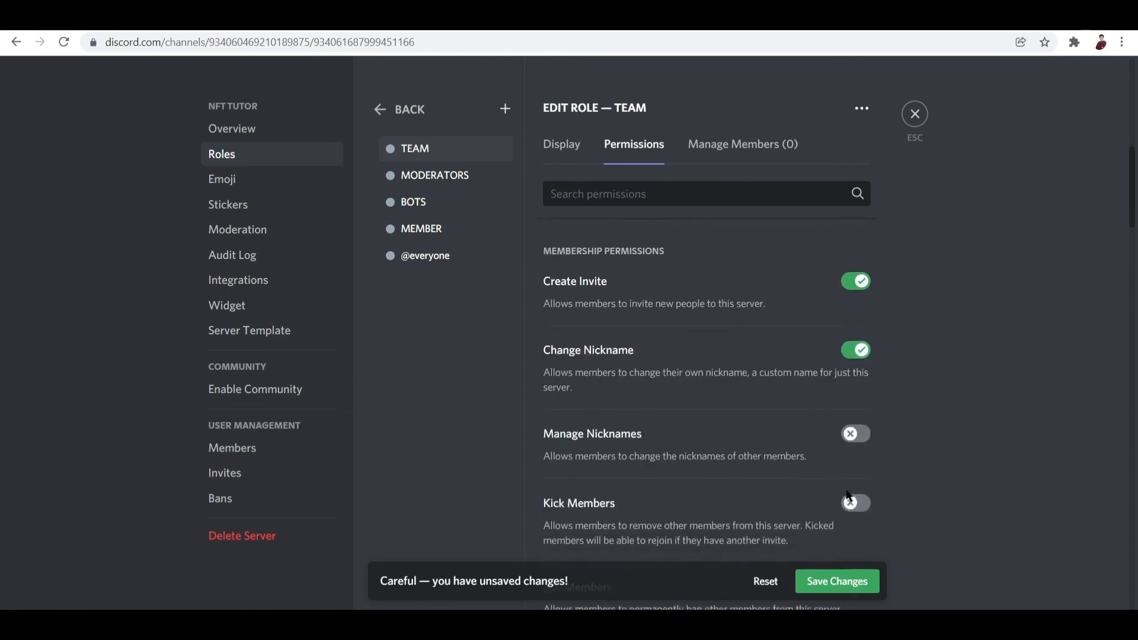
{"action": "left_click", "coordinate": [857, 431]}
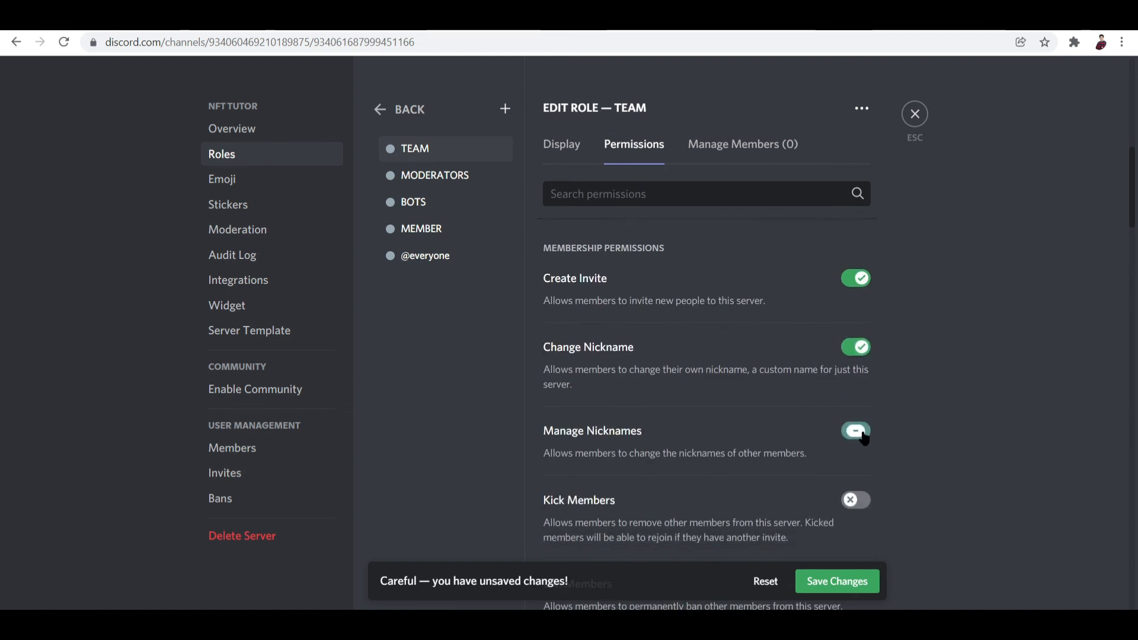
{"action": "left_click", "coordinate": [854, 502]}
{"action": "scroll", "coordinate": [854, 502], "scroll_direction": "down", "scroll_amount": 5}
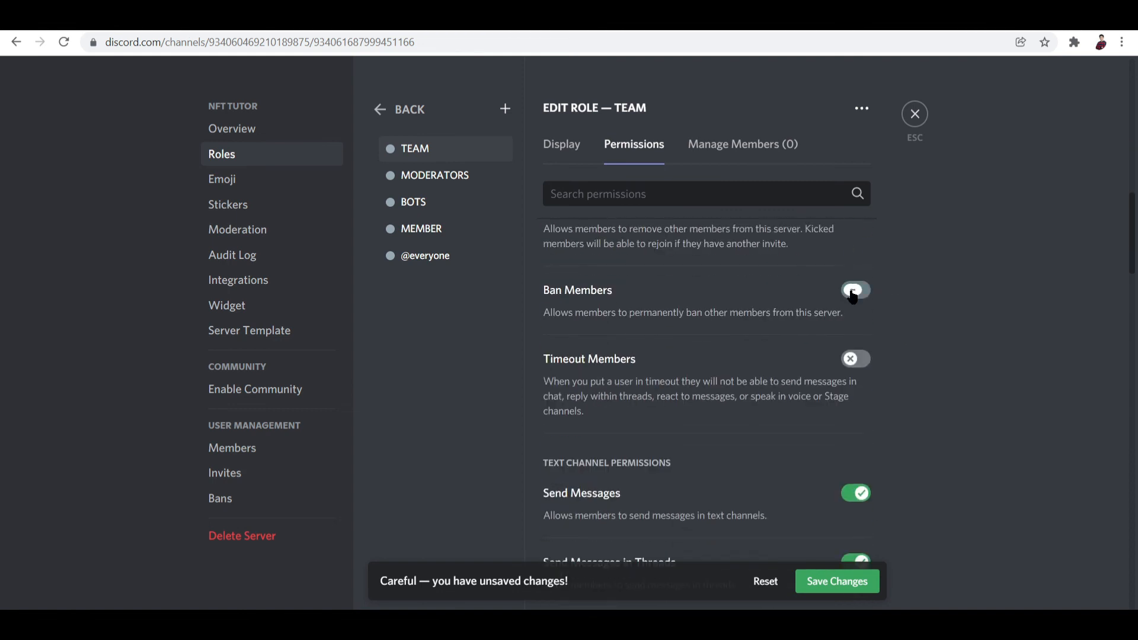
{"action": "left_click", "coordinate": [854, 291]}
{"action": "scroll", "coordinate": [851, 293], "scroll_direction": "up", "scroll_amount": 2}
{"action": "left_click", "coordinate": [853, 472]}
{"action": "scroll", "coordinate": [852, 477], "scroll_direction": "down", "scroll_amount": 1}
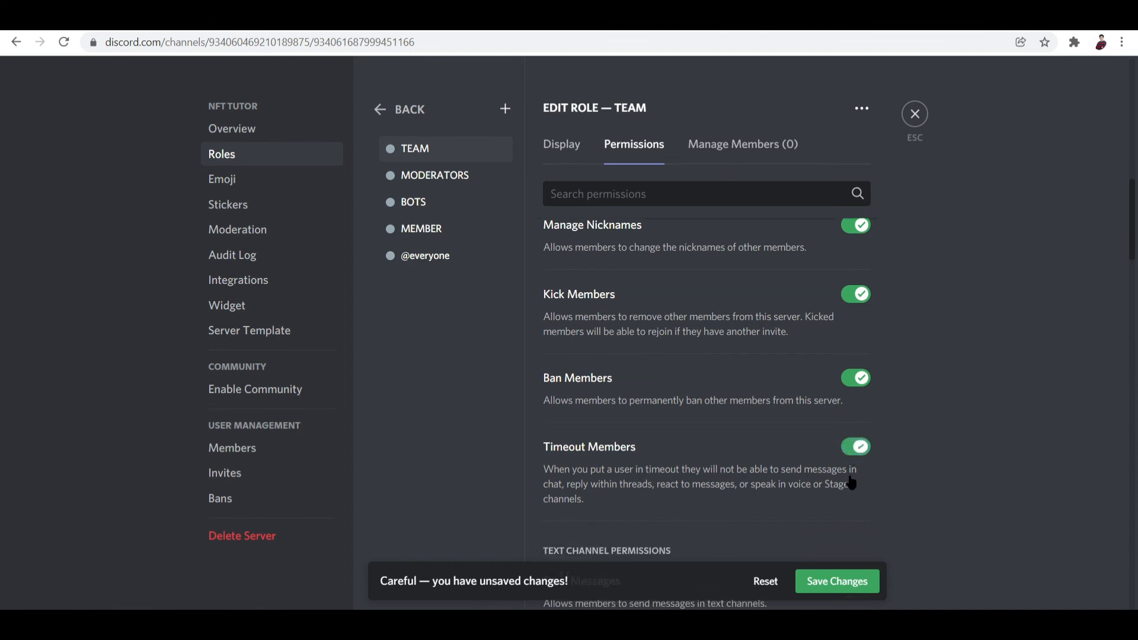
Step: Grant the TEAM role the Manage Messages, Manage Threads and Send Text-to-Speech Messages permissions
{"action": "scroll", "coordinate": [851, 481], "scroll_direction": "down", "scroll_amount": 15}
{"action": "scroll", "coordinate": [852, 480], "scroll_direction": "down", "scroll_amount": 3}
{"action": "scroll", "coordinate": [898, 385], "scroll_direction": "up", "scroll_amount": 1}
{"action": "left_click", "coordinate": [852, 295]}
{"action": "left_click", "coordinate": [854, 362]}
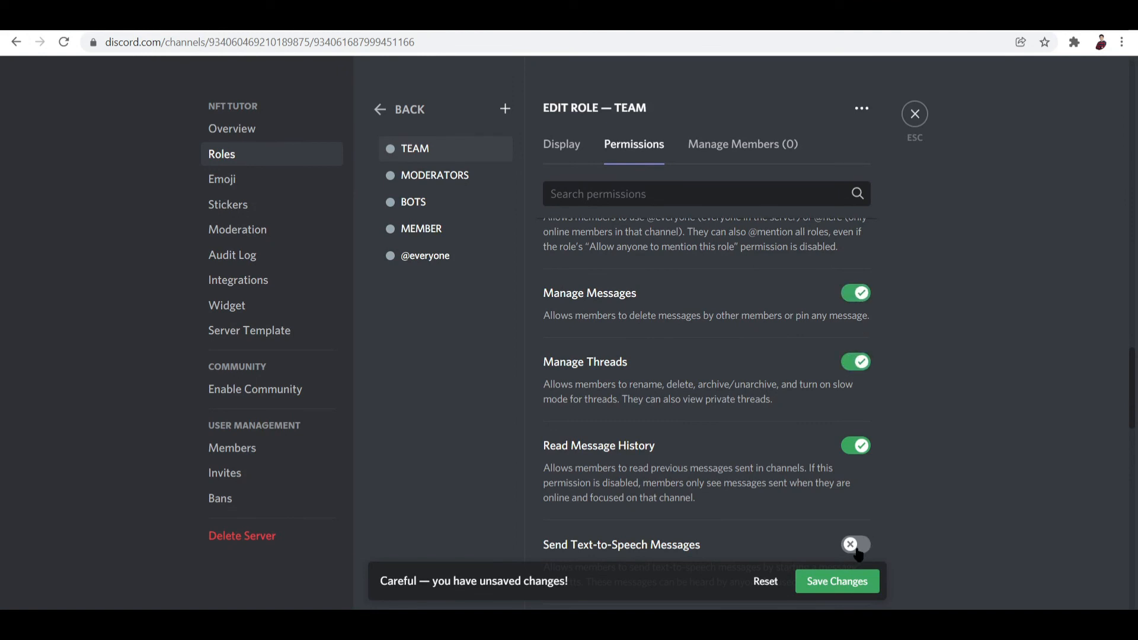
{"action": "left_click", "coordinate": [854, 544]}
Step: Grant the TEAM role the Priority Speaker, Mute Members, Deafen Members and Move Members voice permissions
{"action": "scroll", "coordinate": [858, 552], "scroll_direction": "down", "scroll_amount": 15}
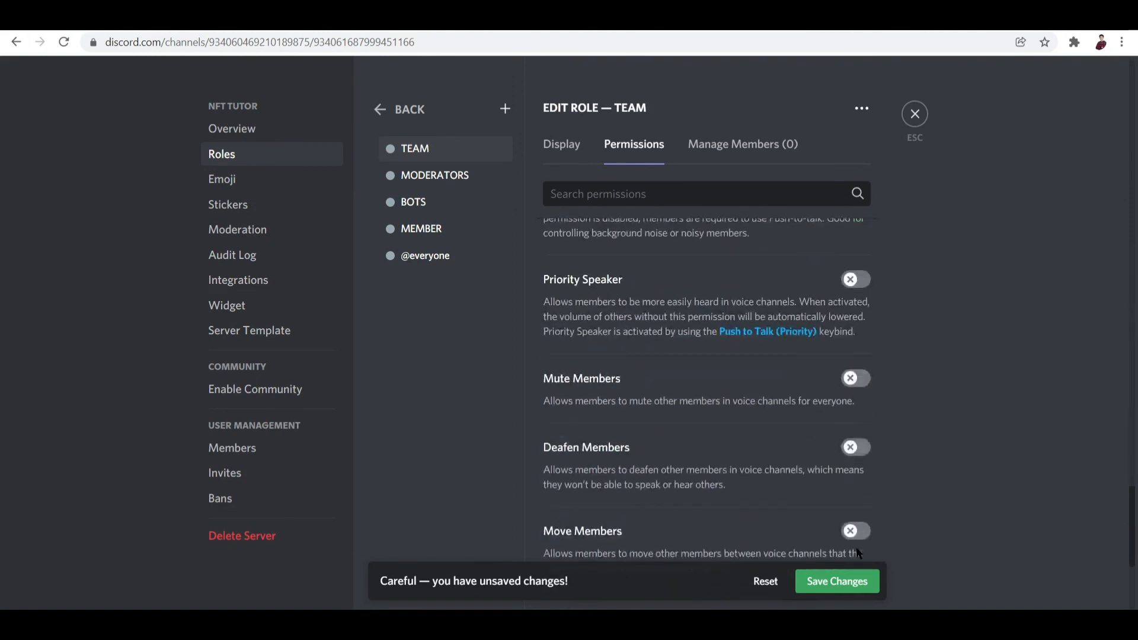
{"action": "scroll", "coordinate": [856, 546], "scroll_direction": "up", "scroll_amount": 2}
{"action": "left_click", "coordinate": [856, 330]}
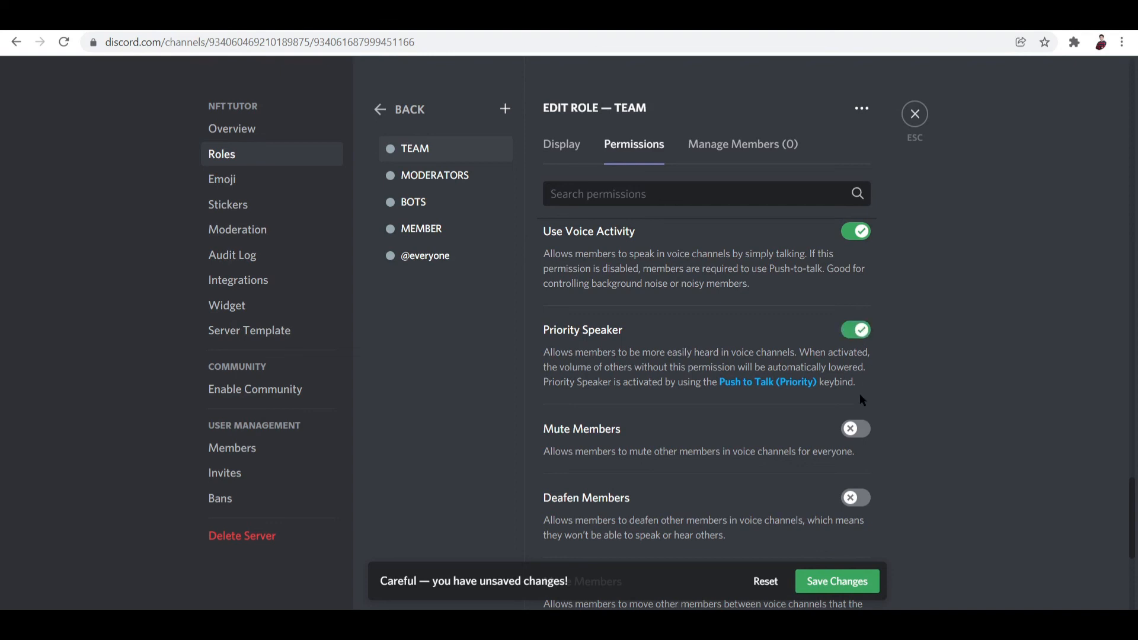
{"action": "left_click", "coordinate": [856, 428]}
{"action": "left_click", "coordinate": [855, 497]}
{"action": "scroll", "coordinate": [856, 497], "scroll_direction": "down", "scroll_amount": 4}
{"action": "left_click", "coordinate": [856, 373]}
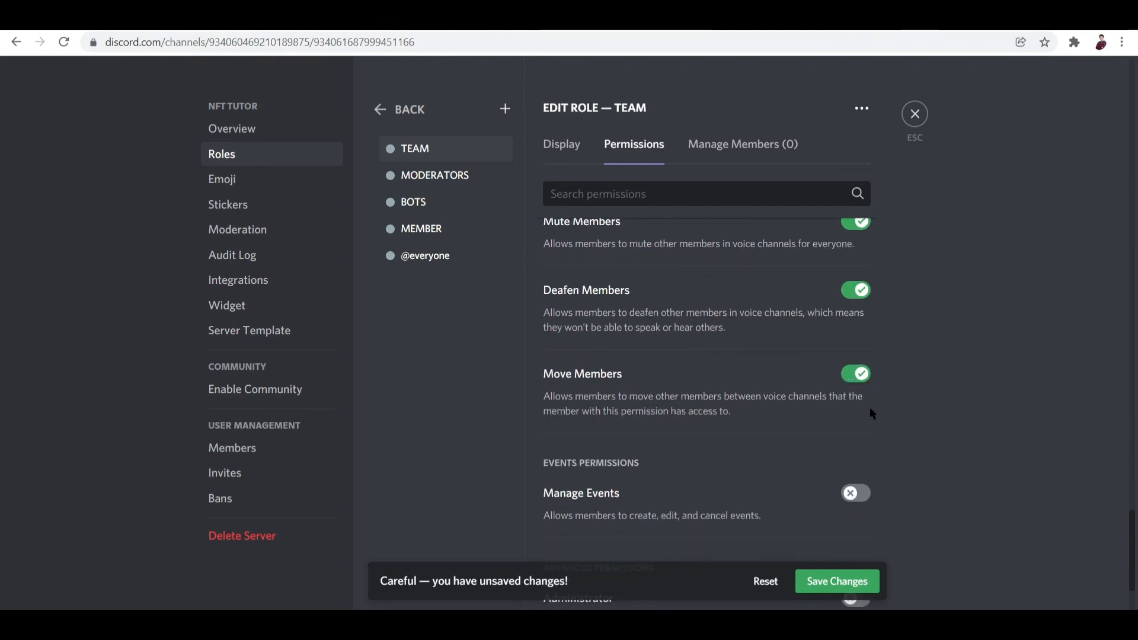
Step: Grant the TEAM role the Manage Events and Administrator permissions
{"action": "left_click", "coordinate": [855, 493]}
{"action": "scroll", "coordinate": [857, 497], "scroll_direction": "down", "scroll_amount": 2}
{"action": "left_click", "coordinate": [854, 468]}
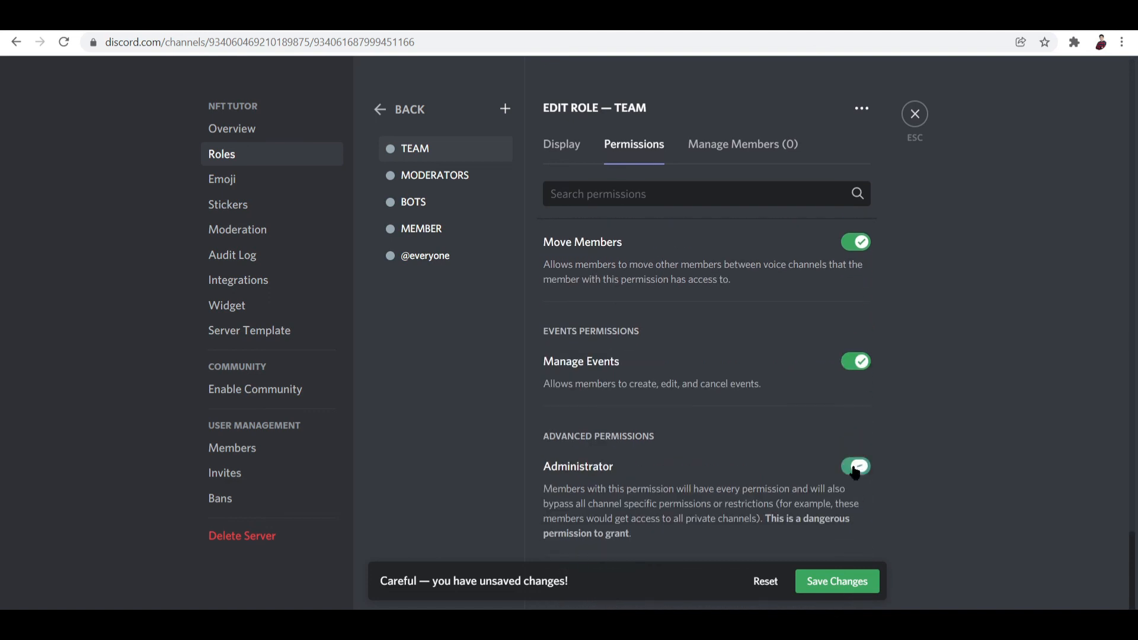
Step: Review the voice channel permissions of the TEAM, MODERATORS, BOTS and MEMBER roles
{"action": "scroll", "coordinate": [854, 471], "scroll_direction": "up", "scroll_amount": 10}
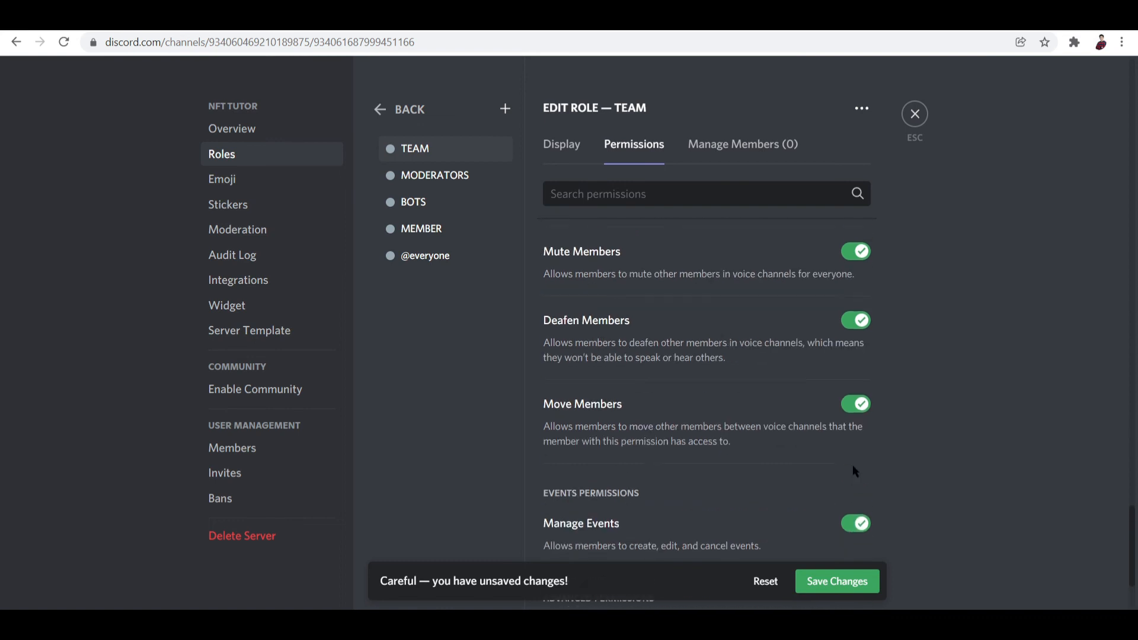
{"action": "scroll", "coordinate": [854, 471], "scroll_direction": "up", "scroll_amount": 2}
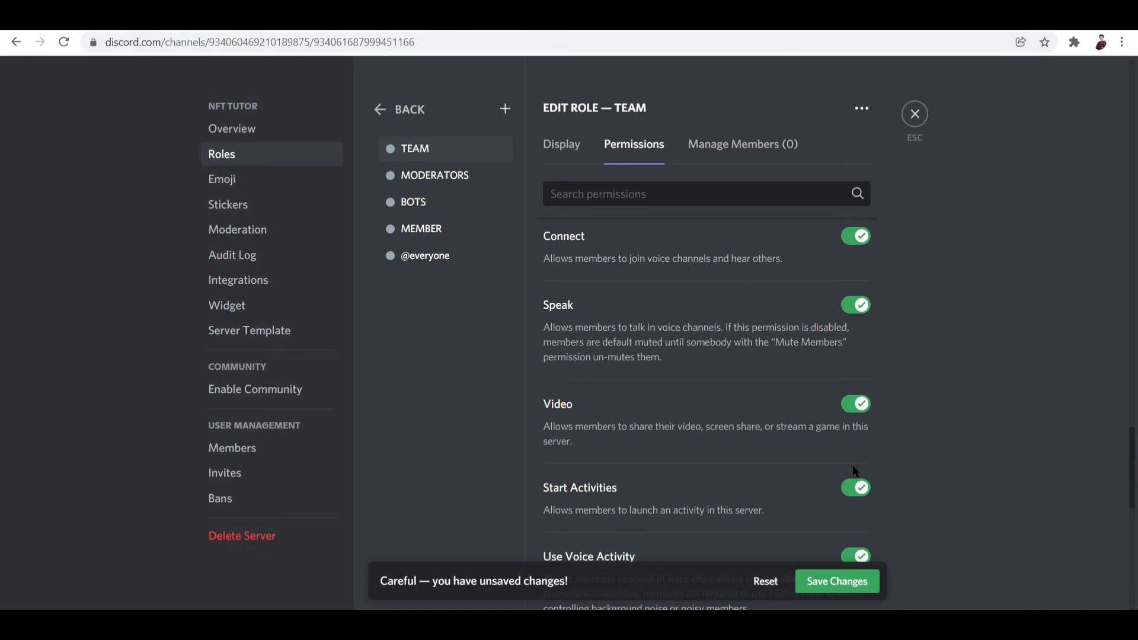
{"action": "scroll", "coordinate": [854, 471], "scroll_direction": "up", "scroll_amount": 1}
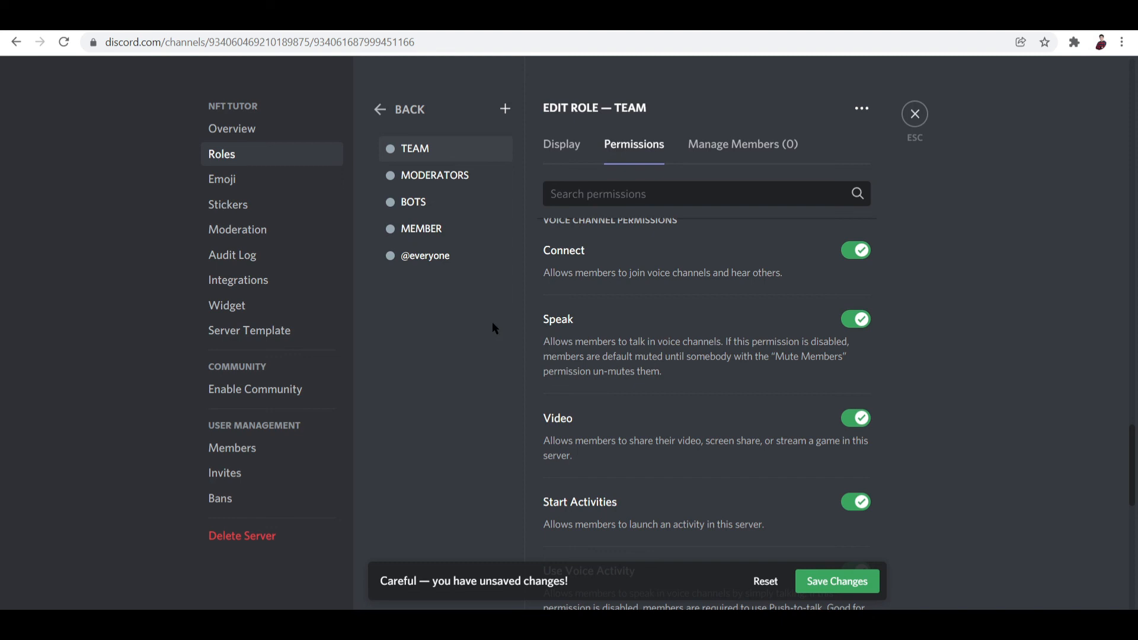
{"action": "left_click", "coordinate": [462, 176]}
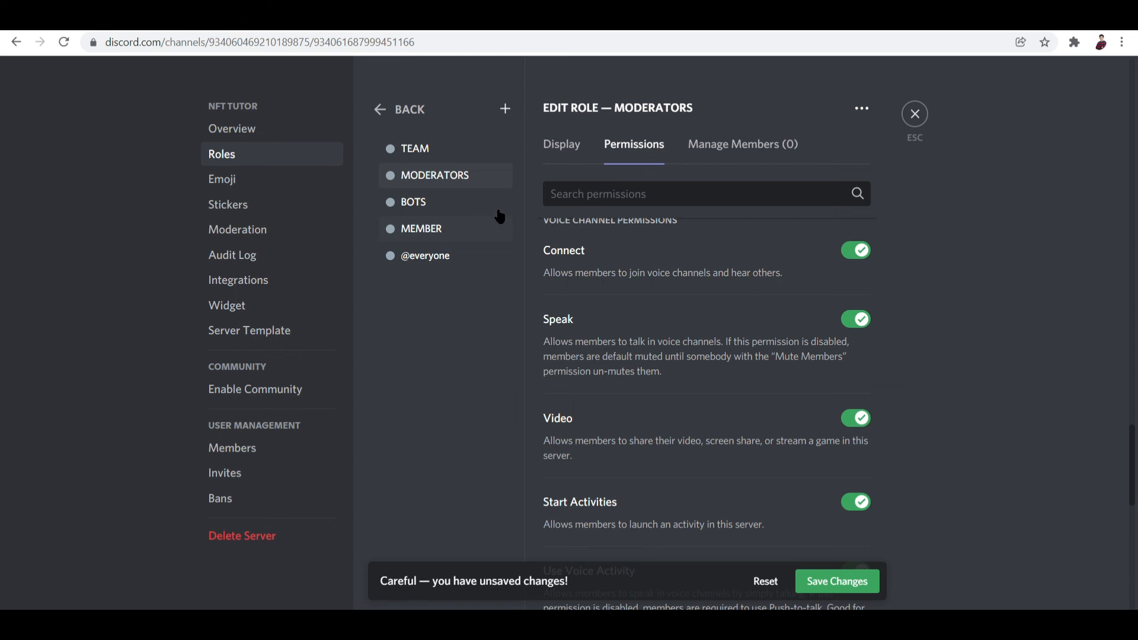
{"action": "left_click", "coordinate": [429, 196]}
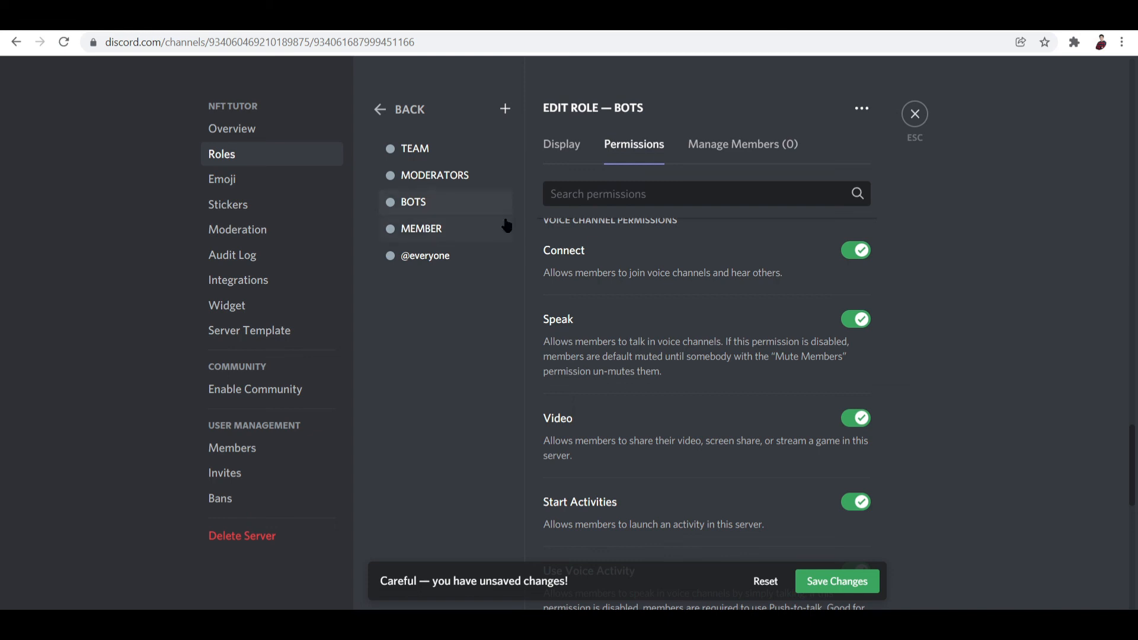
{"action": "left_click", "coordinate": [464, 235]}
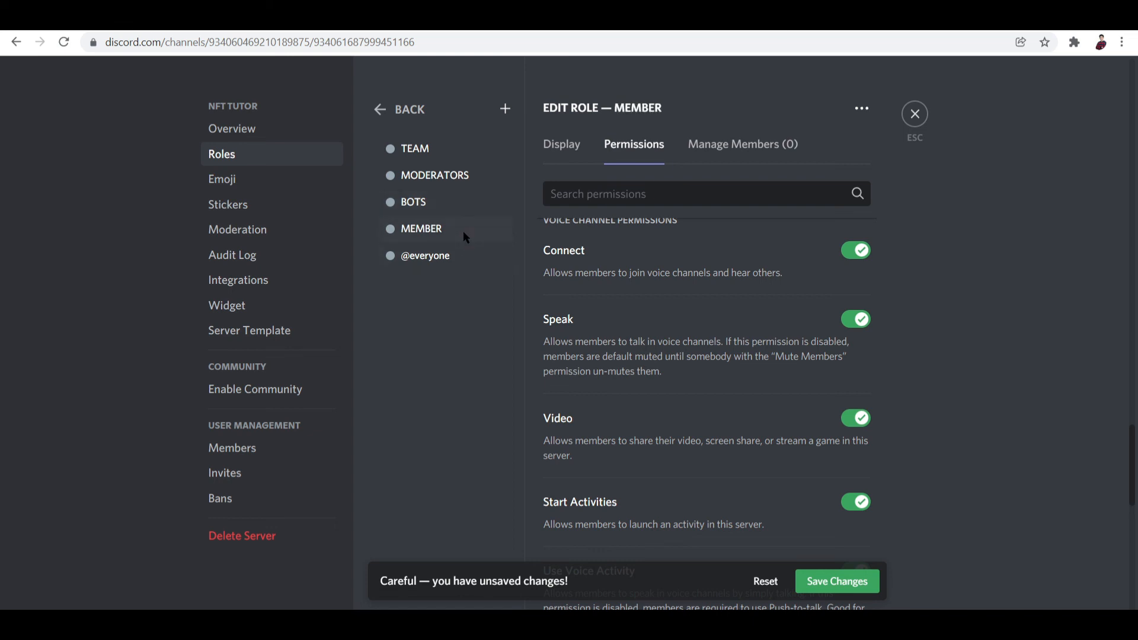